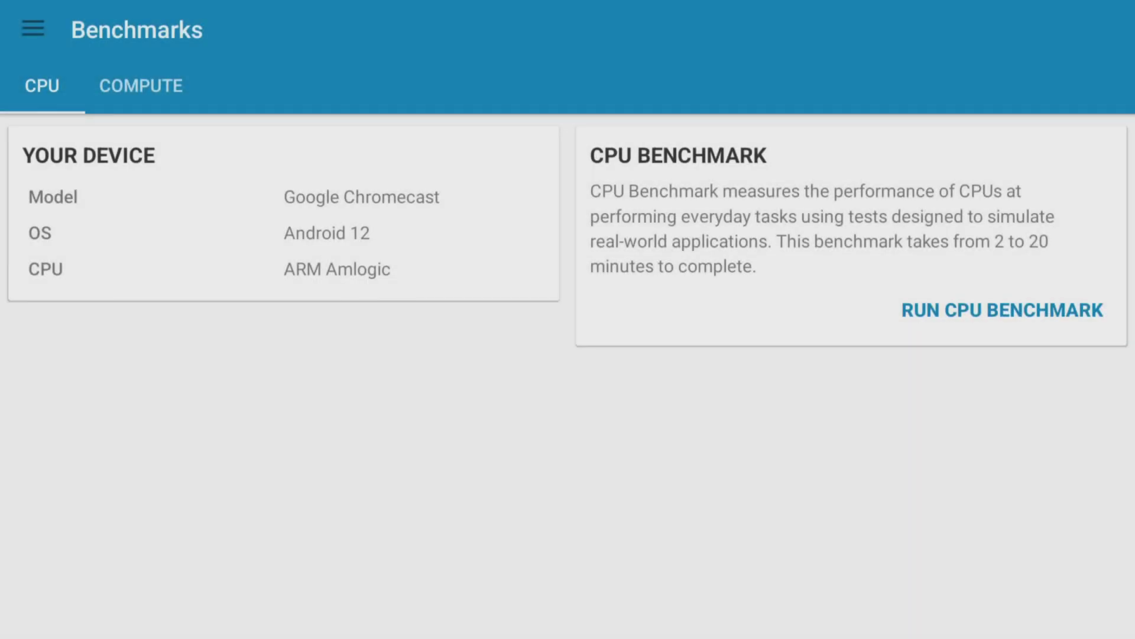
- Turn on mouse mode and start Geekbench's CPU benchmark
key(Menu)
click(920, 320)
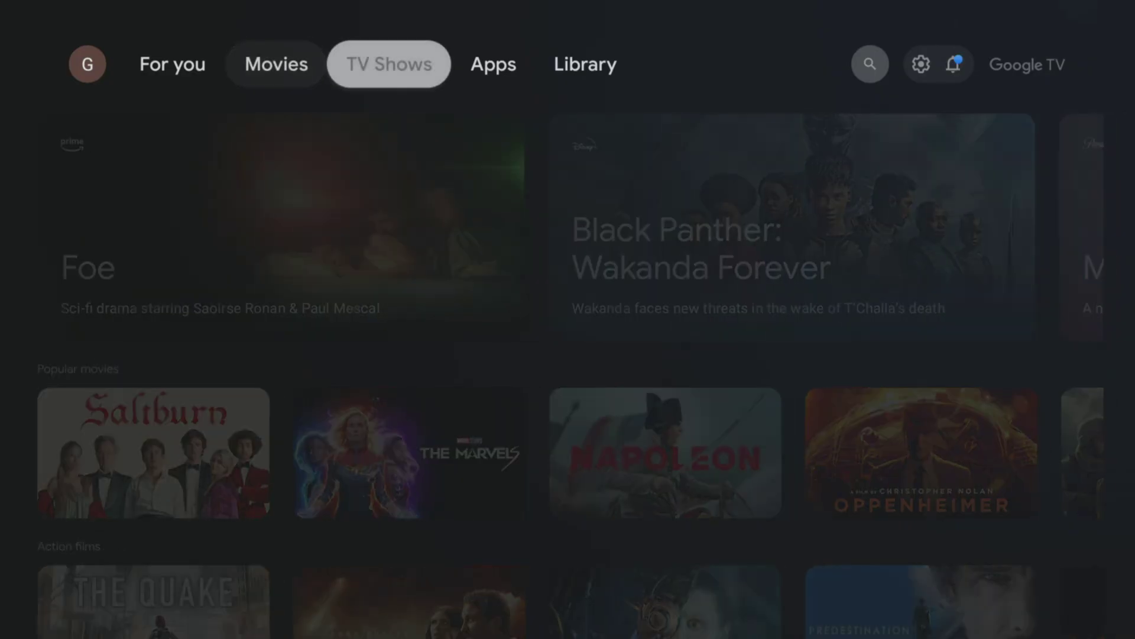
- Search Google TV for 'downlo' and launch Downloader from the results
key(Right)
key(Right)
key(Right)
key(Return)
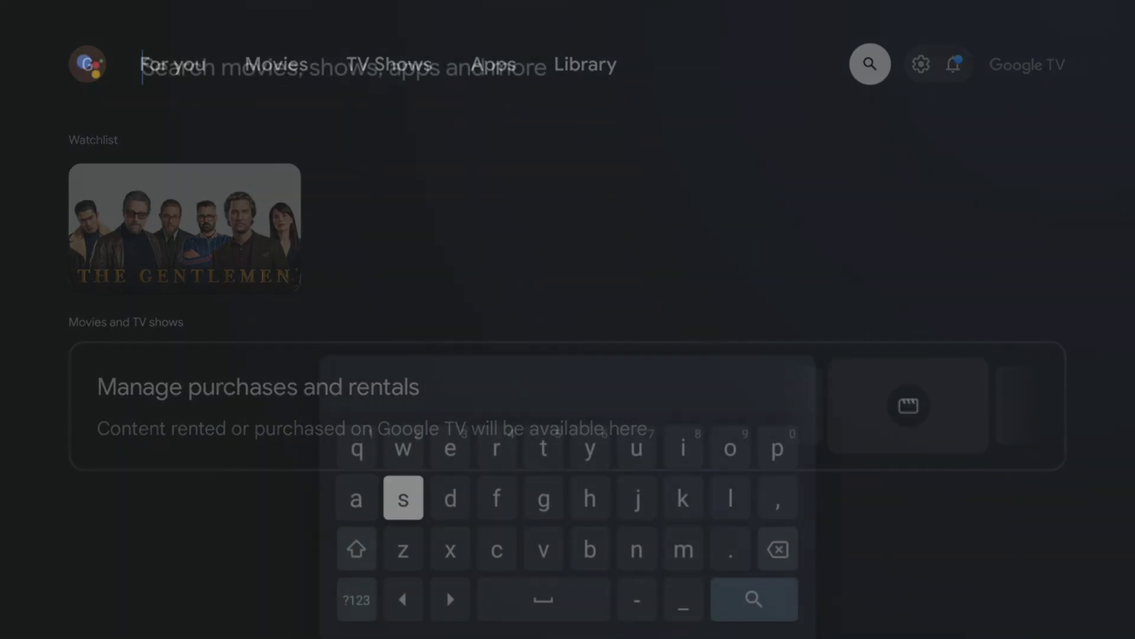
text(downlo)
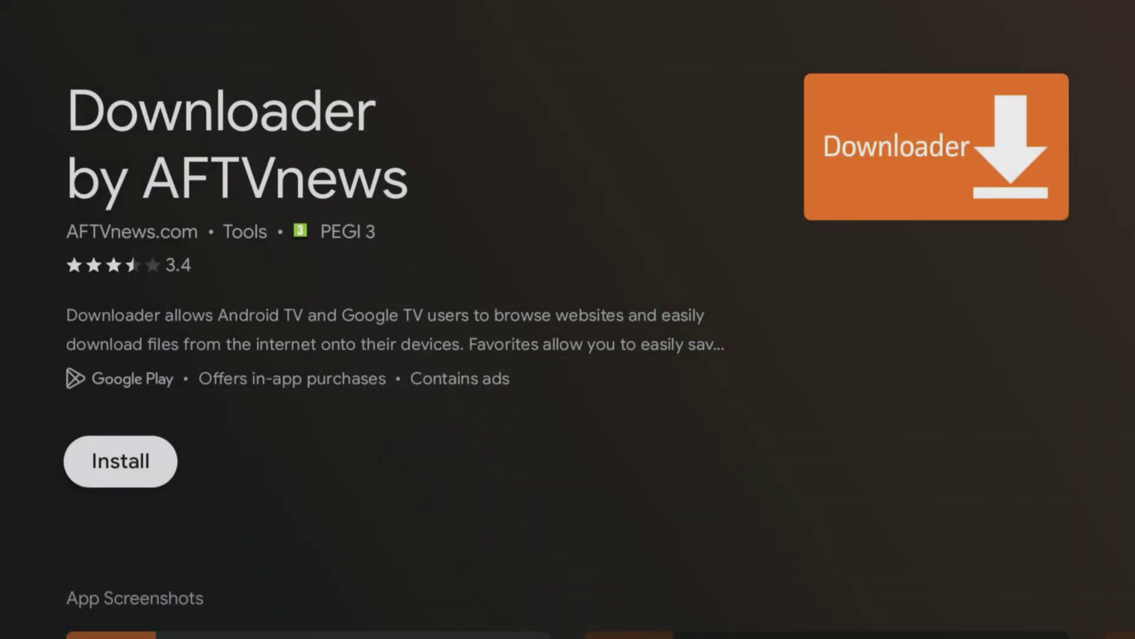
key(Return)
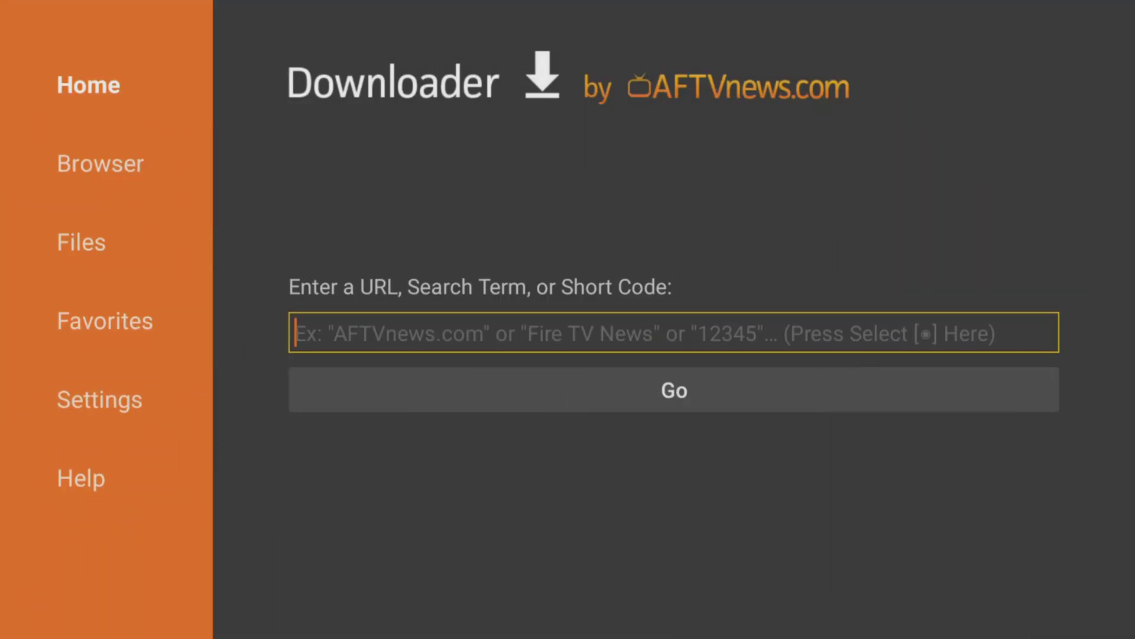
- In the URL field, switch the keyboard to ?123 and enter the first digits of 28907
key(Return)
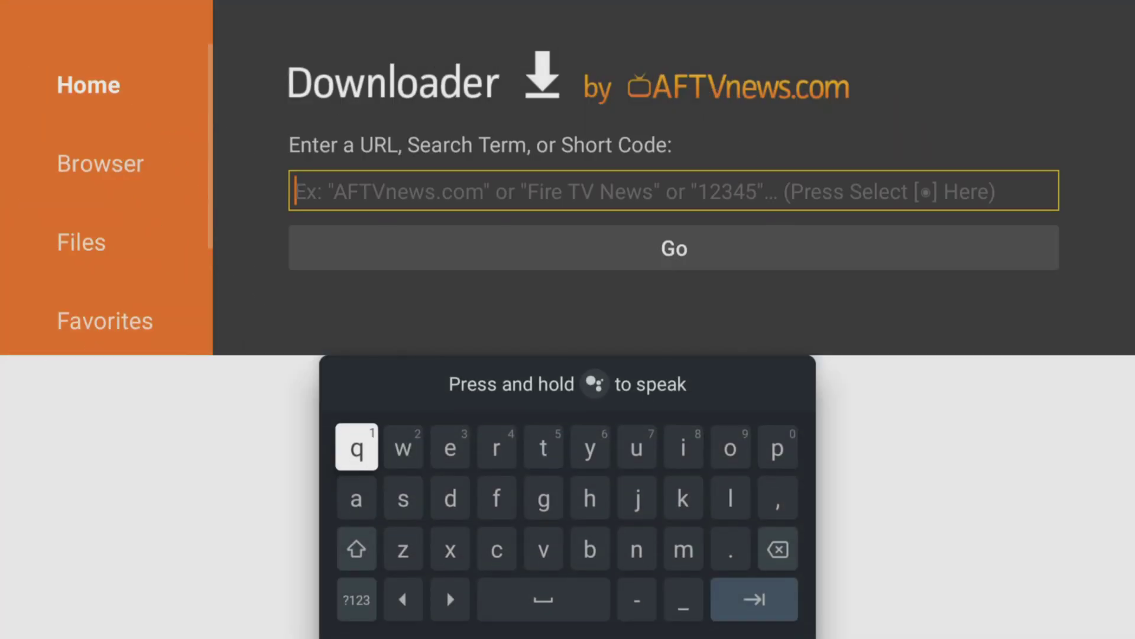
key(Down)
key(Down)
key(Down)
key(Return)
key(Up)
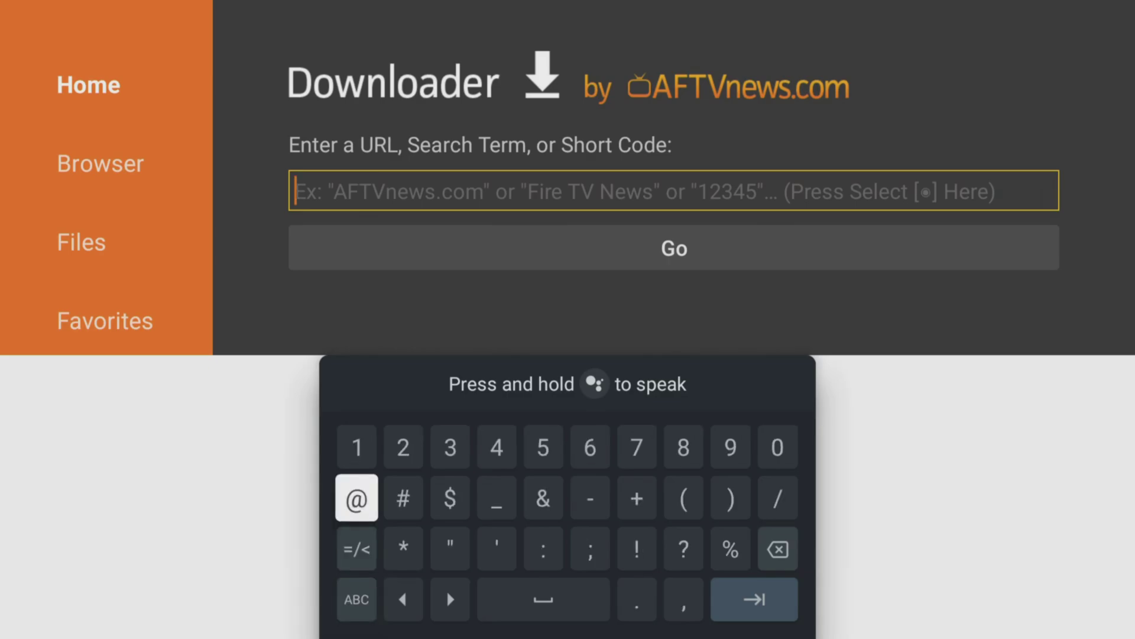
key(Up)
key(Return)
key(Left)
key(Left)
- Finish entering short code 28907 and submit it to load the MATVT page
key(Left)
key(Left)
key(Return)
key(Right)
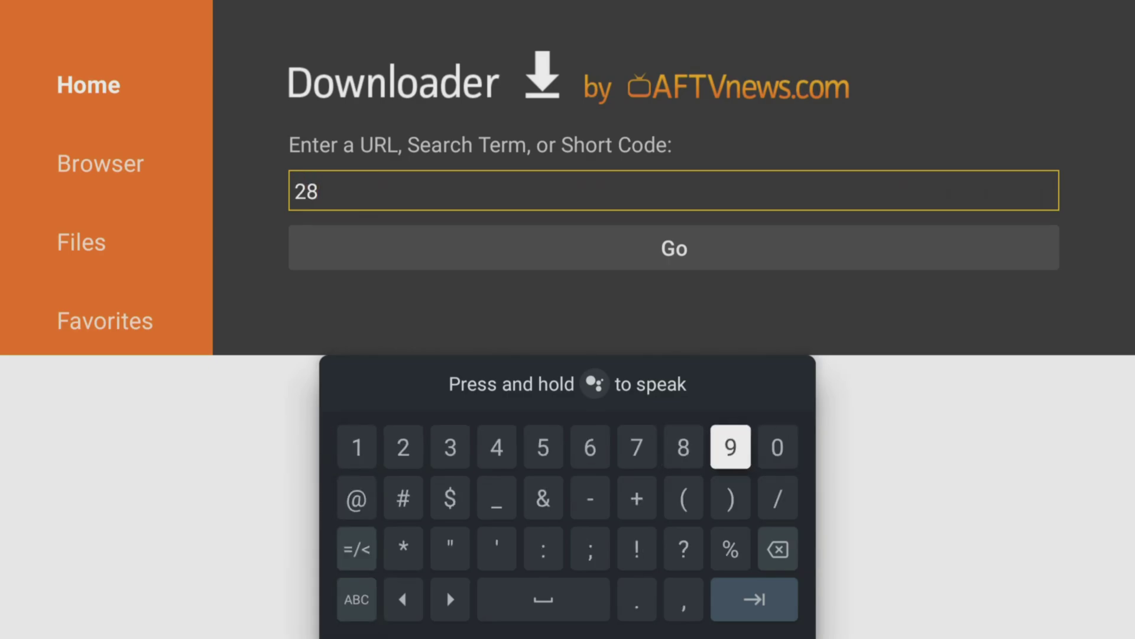
key(Return)
key(Right)
key(Return)
key(Left)
key(Left)
key(Left)
key(Return)
key(Down)
key(Down)
key(Down)
key(Right)
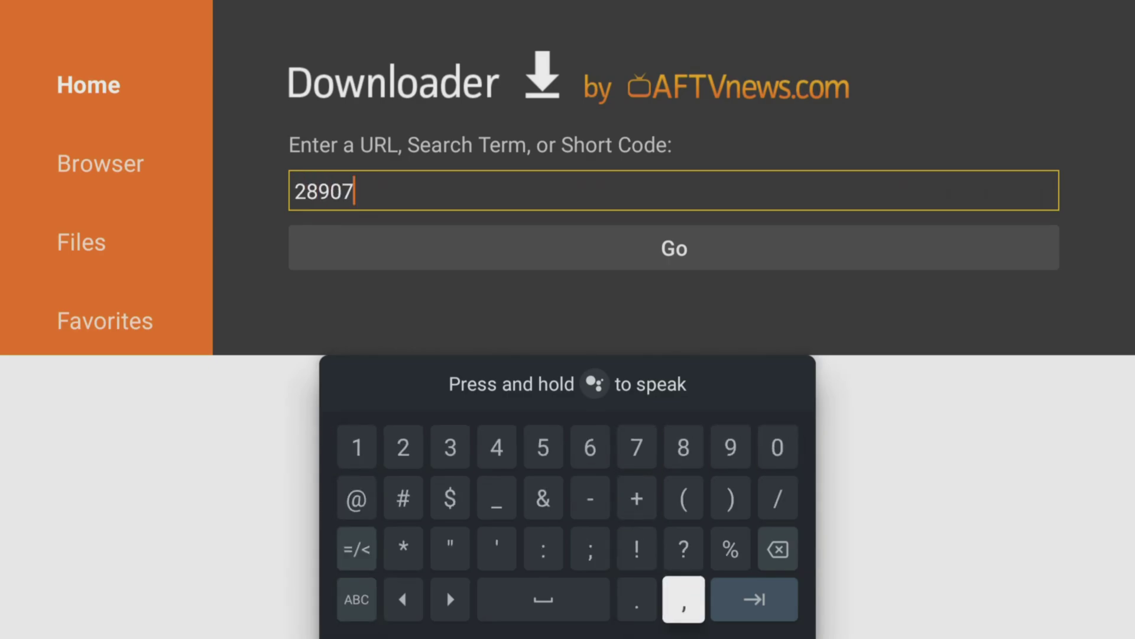
key(Right)
key(Return)
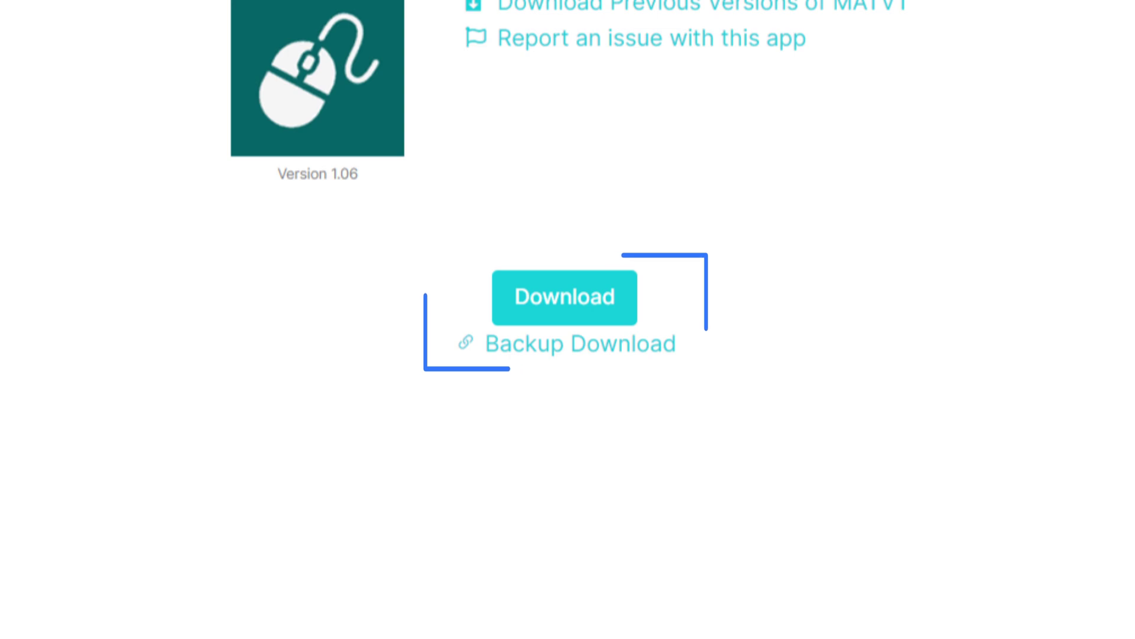
- Download MATVT_v1.06.apk, start installing it, and allow Downloader to install unknown apps
key(Return)
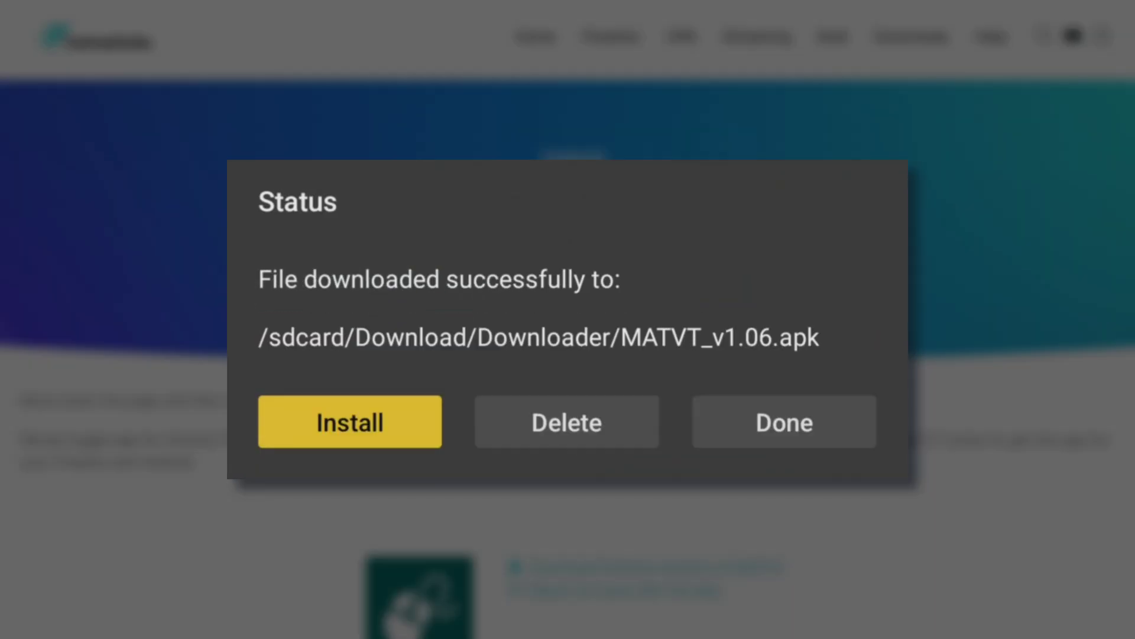
key(Return)
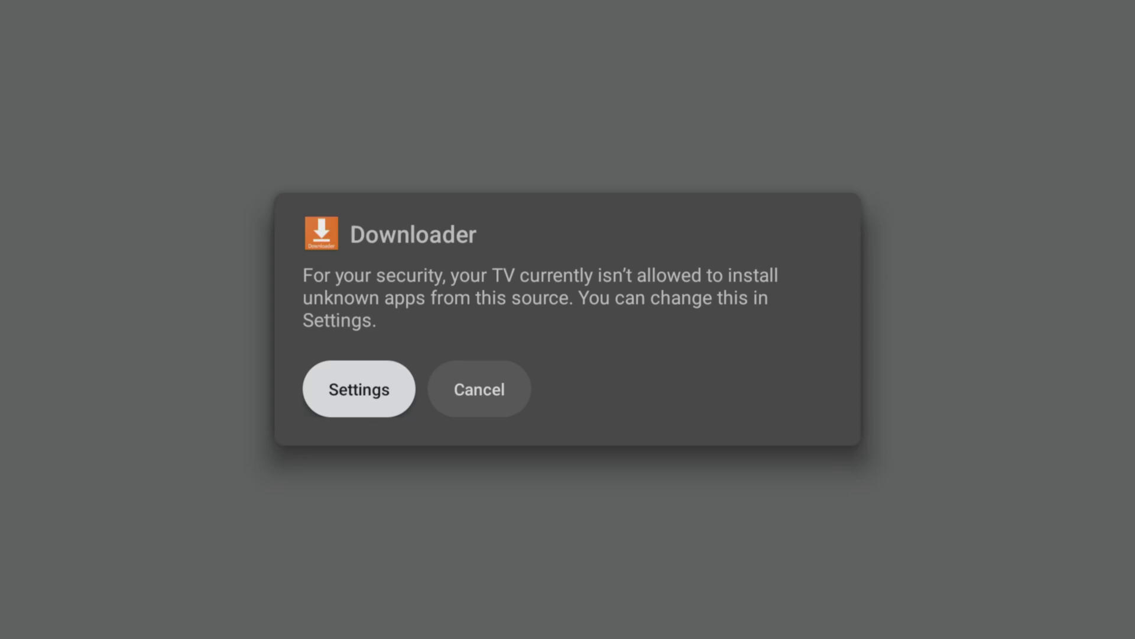
key(Return)
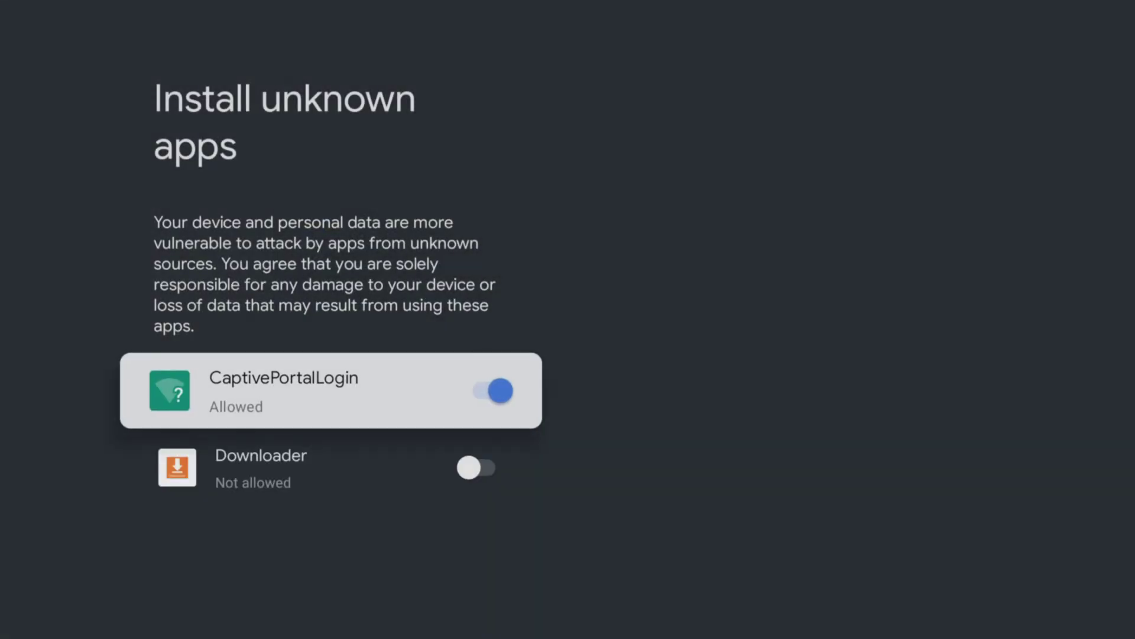
key(Down)
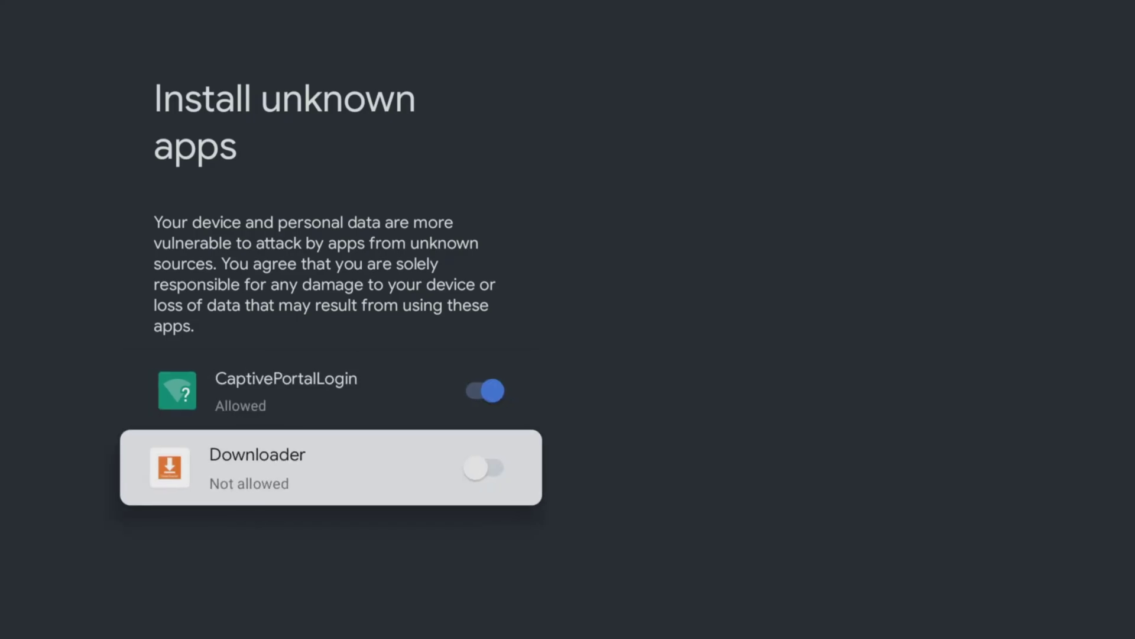
key(Return)
key(Escape)
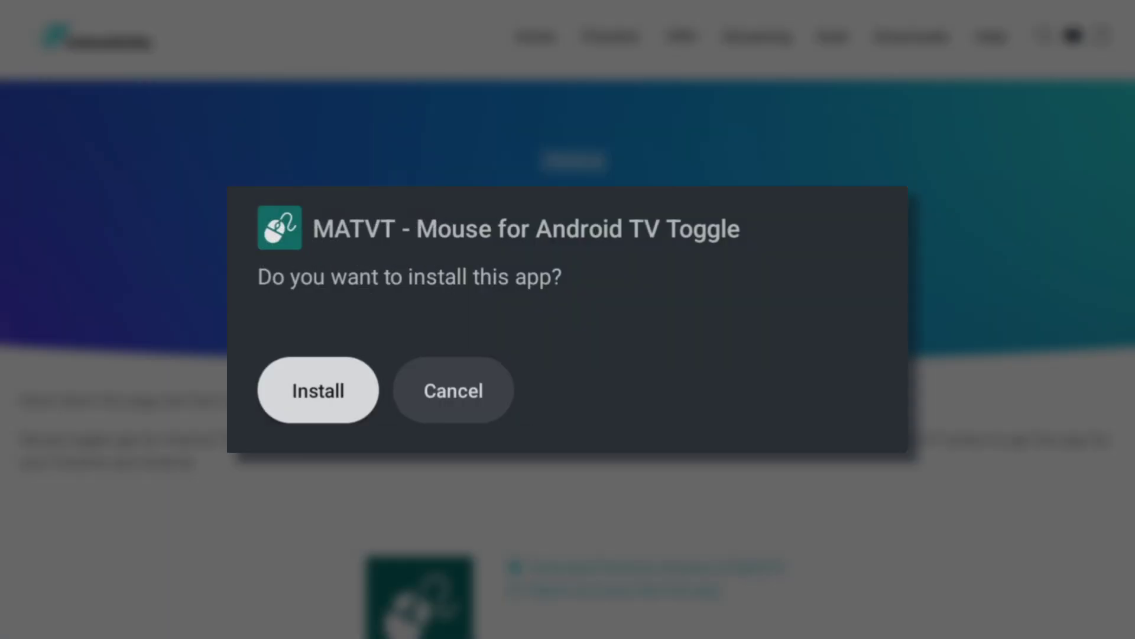
- Install MATVT, choose Done, and delete the downloaded MATVT_v1.06.apk file
key(Return)
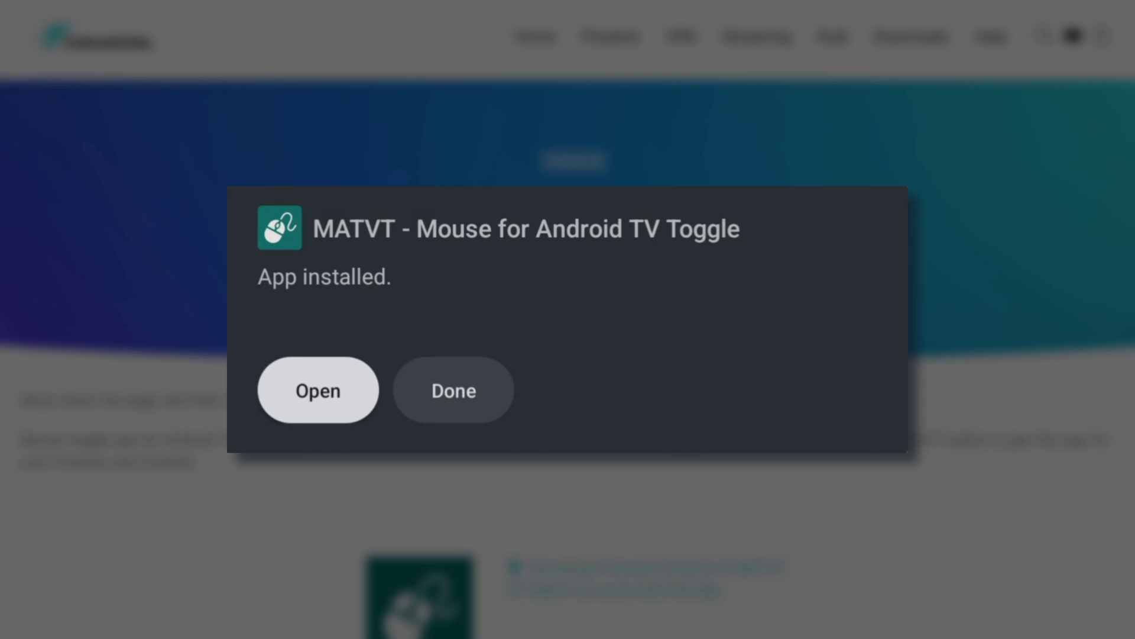
key(Right)
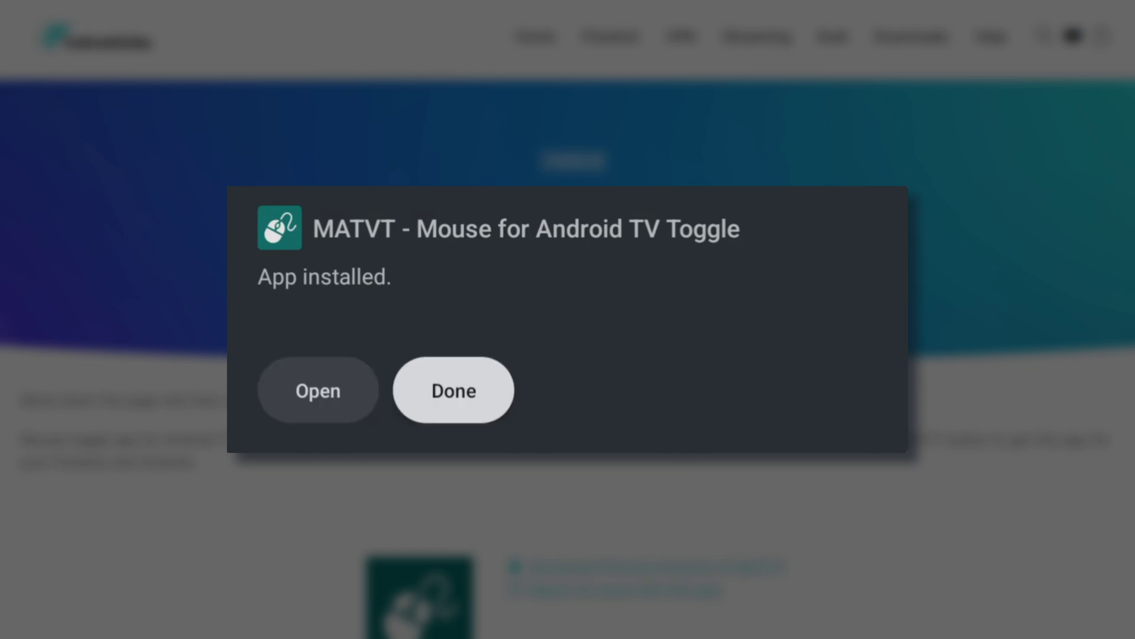
key(Return)
key(Right)
key(Return)
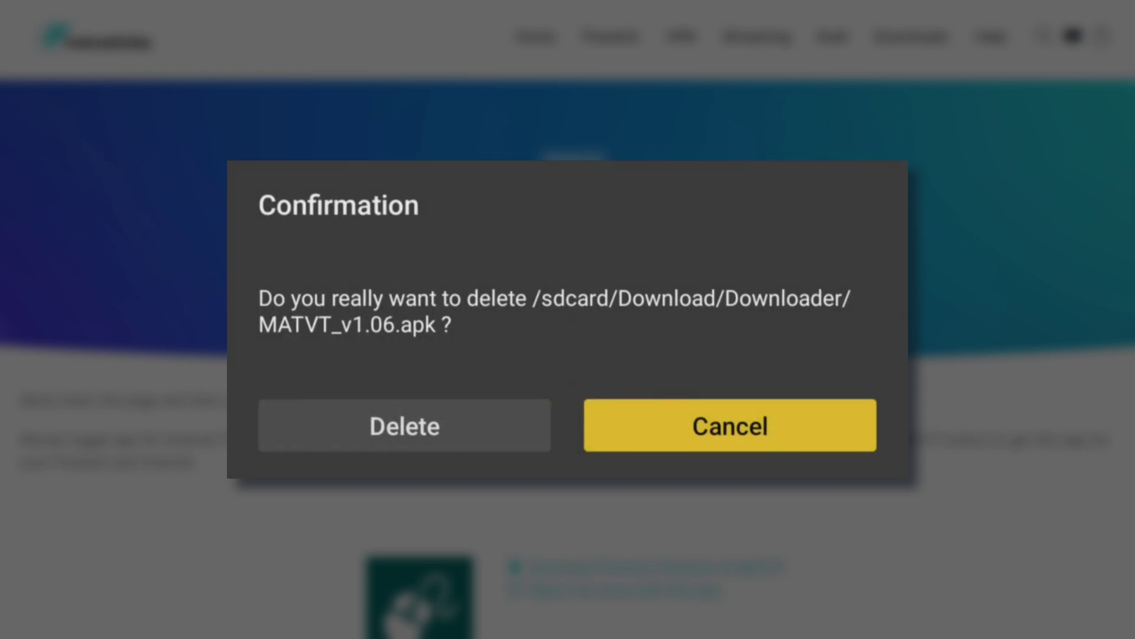
key(Left)
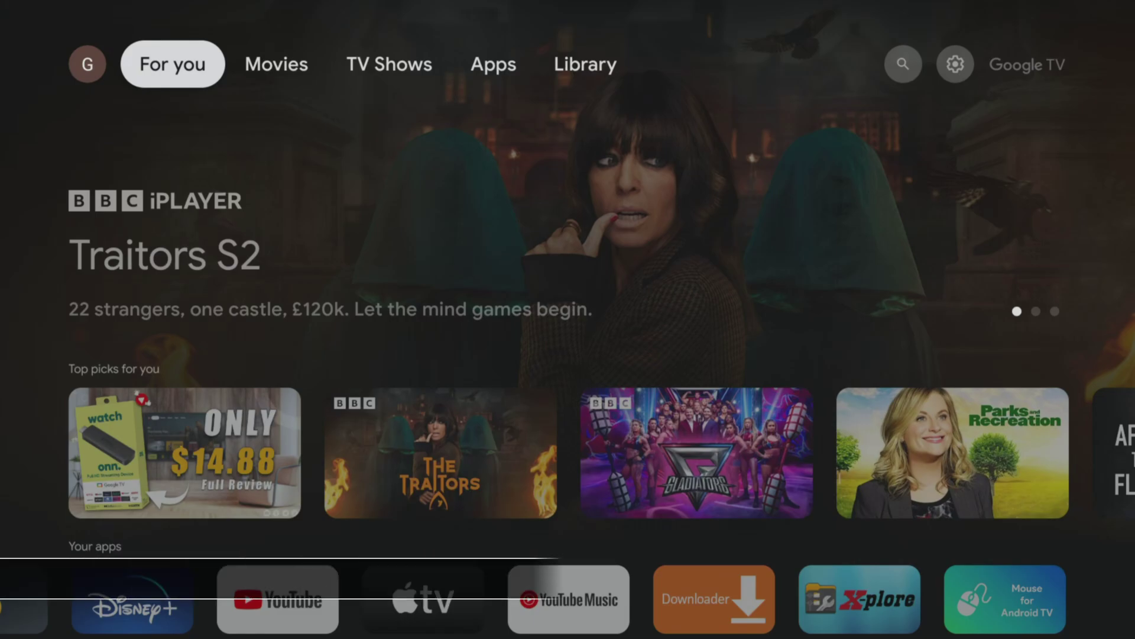
- Go to Settings > Apps > Special app access > Display over other apps
key(Right)
key(Right)
key(Right)
key(Right)
key(Right)
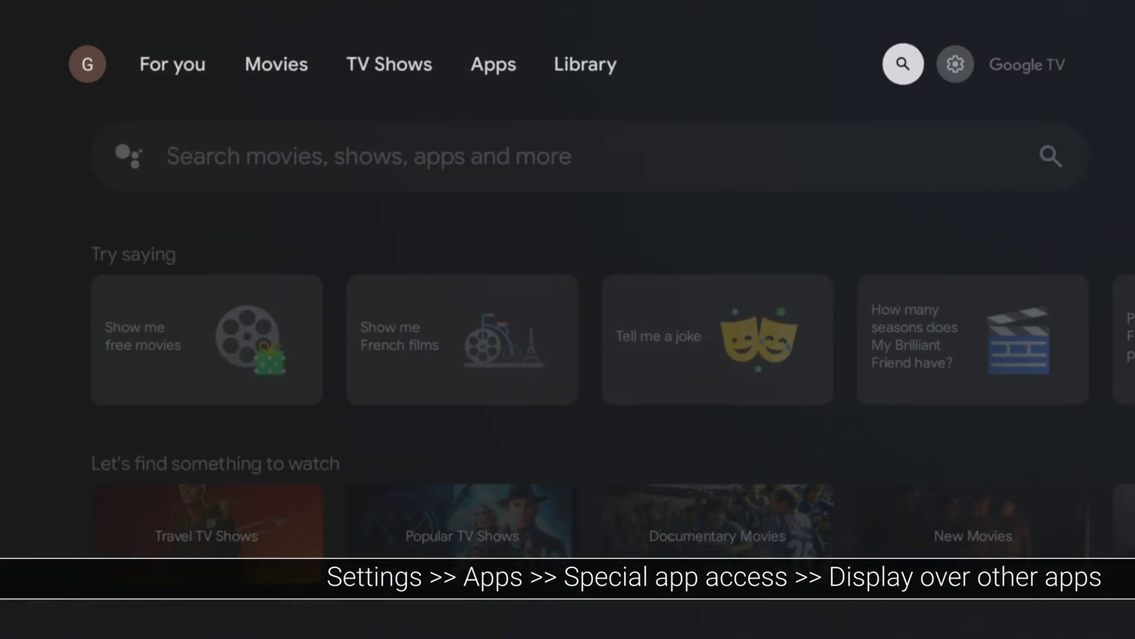
key(Right)
key(Return)
key(Return)
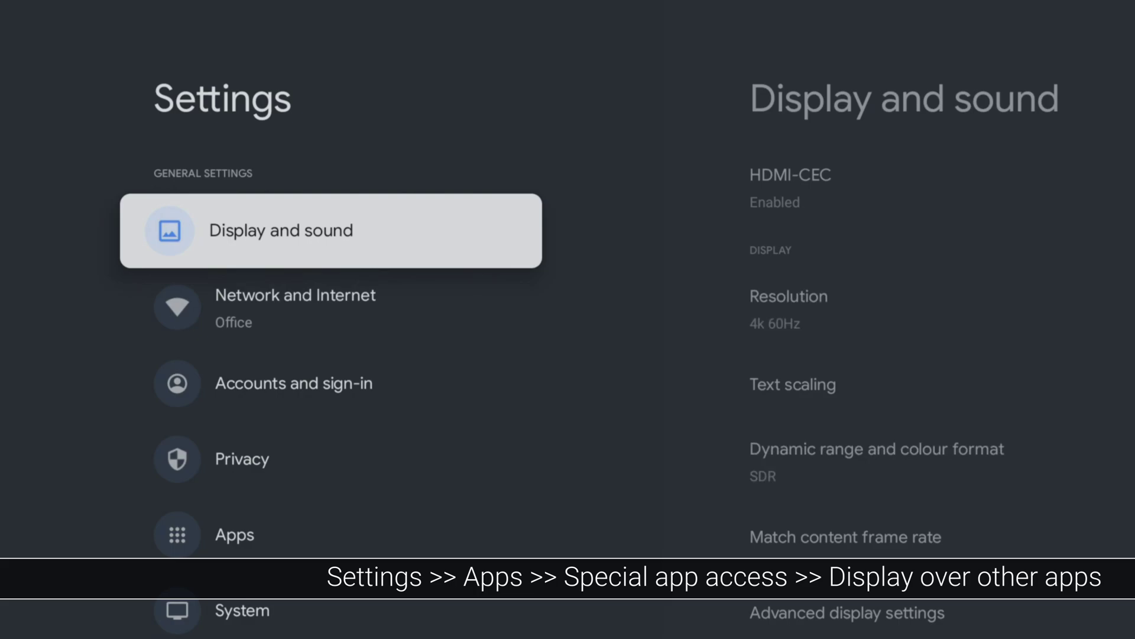
key(Down)
key(Down)
key(Down)
key(Down)
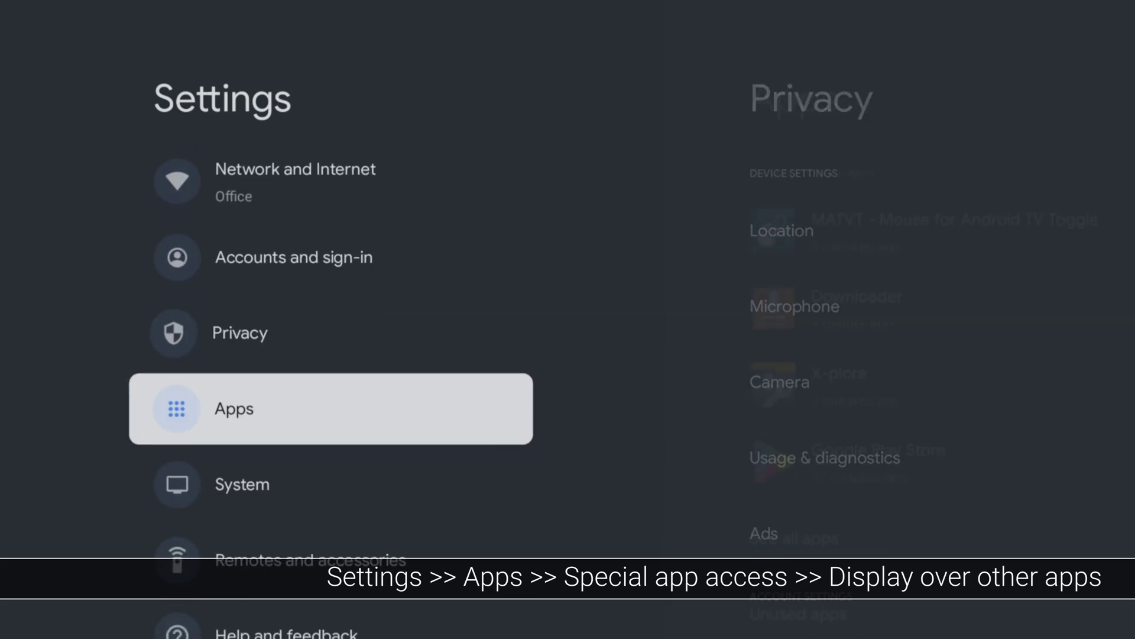
key(Return)
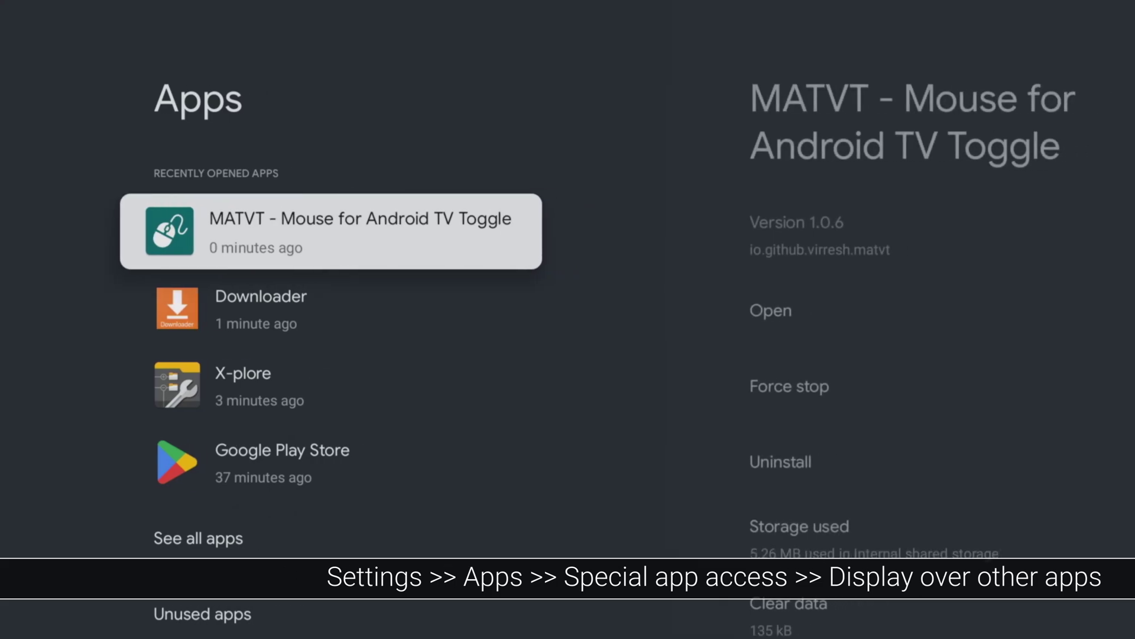
key(Down)
key(Down)
key(Down)
key(Down)
key(Down)
key(Down)
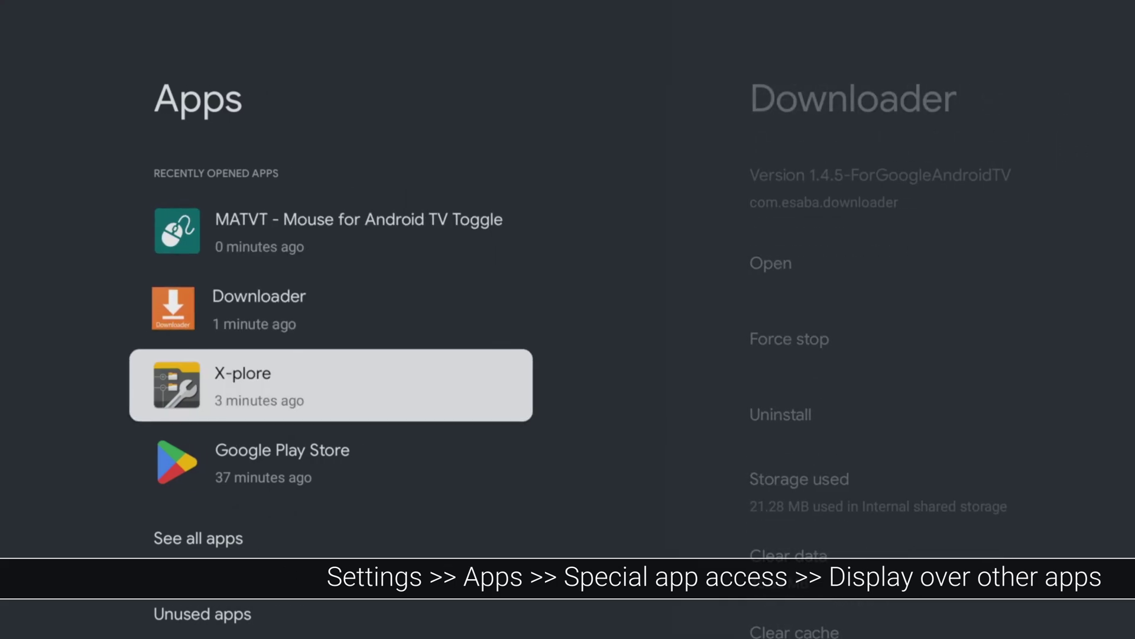
key(Down)
key(Down)
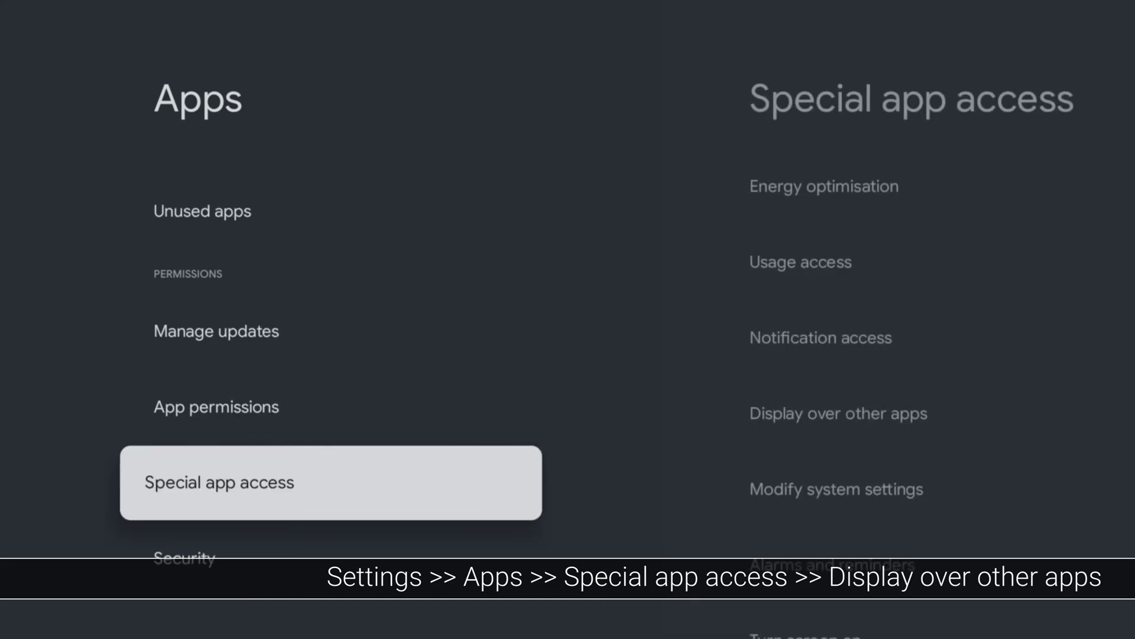
key(Return)
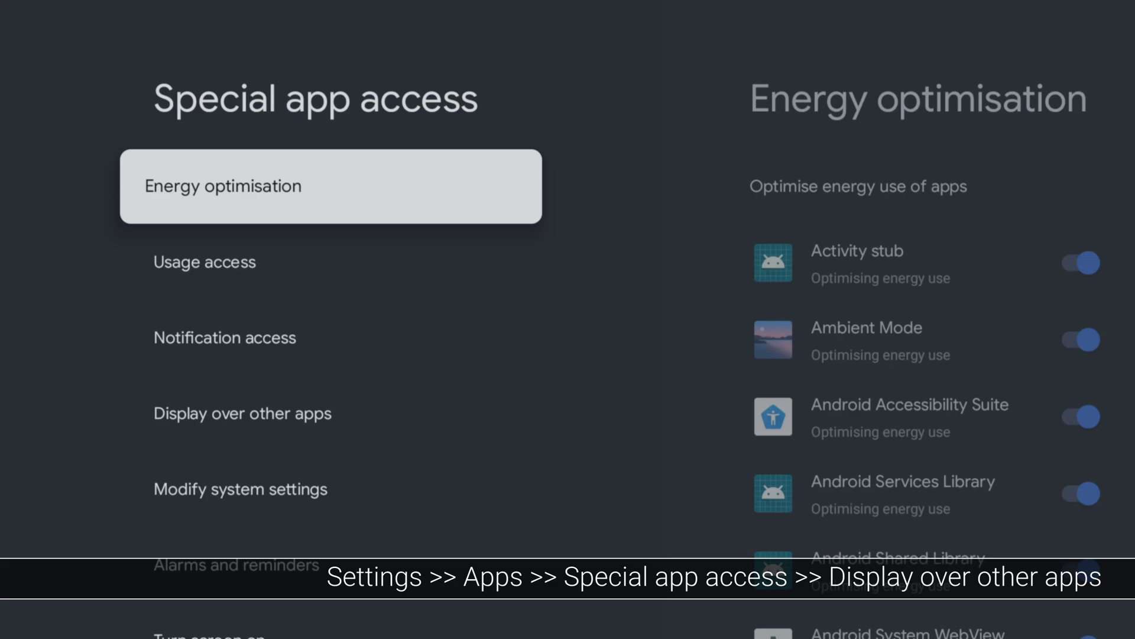
key(Down)
key(Down)
key(Down)
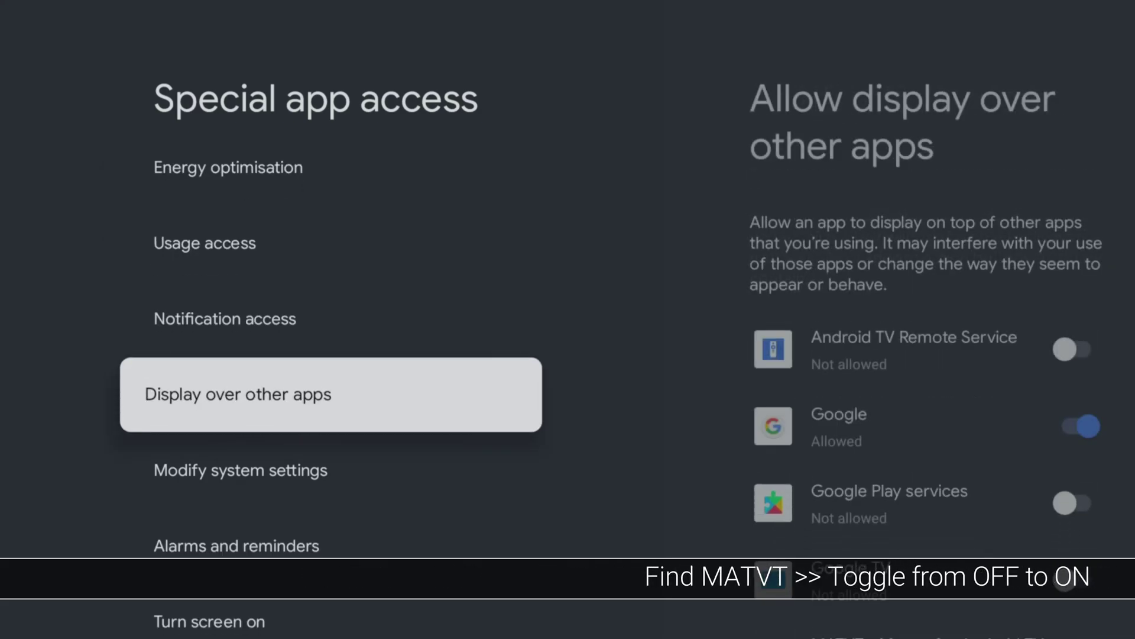
key(Return)
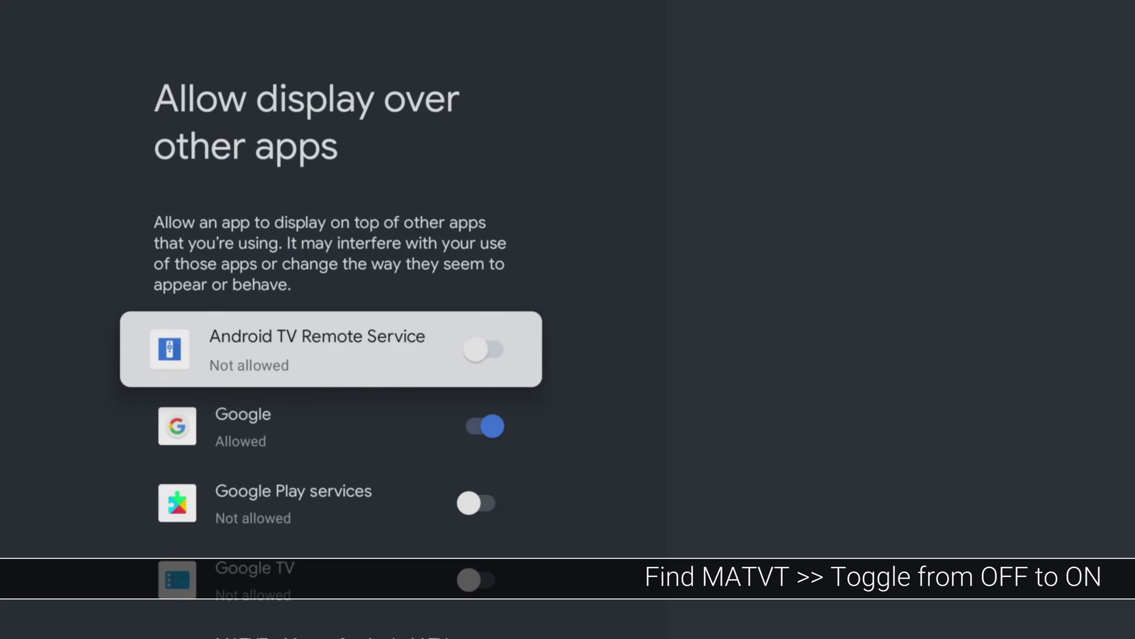
- Switch MATVT - Mouse for Android TV Toggle to Allowed for display over other apps
key(Down)
key(Down)
key(Down)
key(Down)
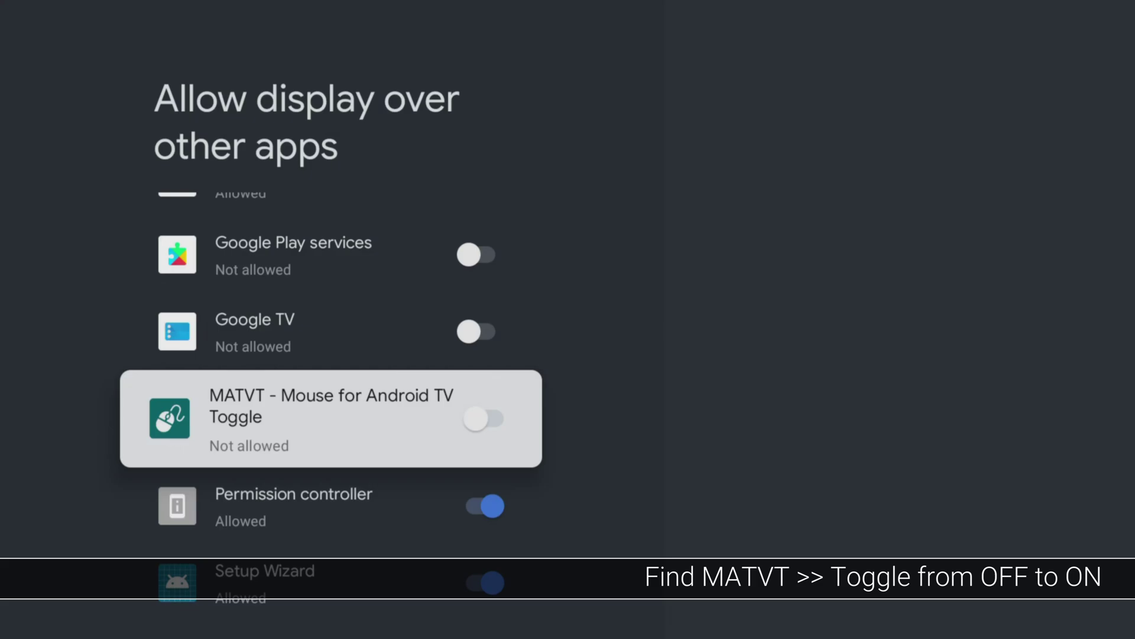
key(Return)
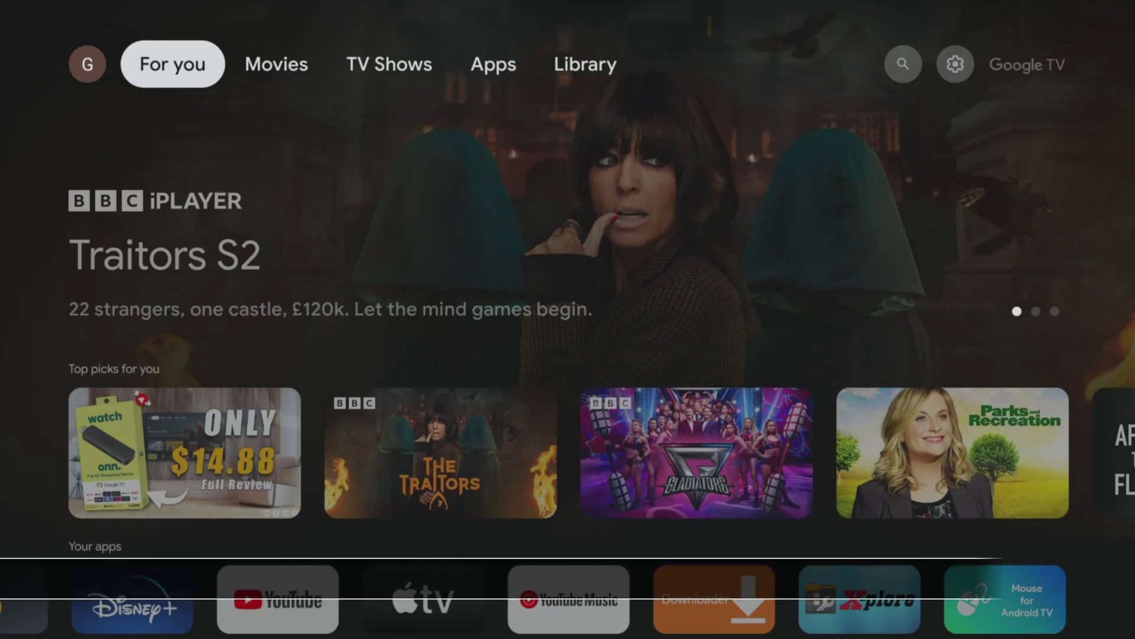
- Go back to the Google TV home screen and move along its sections
key(Right)
key(Right)
key(Right)
key(Right)
key(Right)
key(Right)
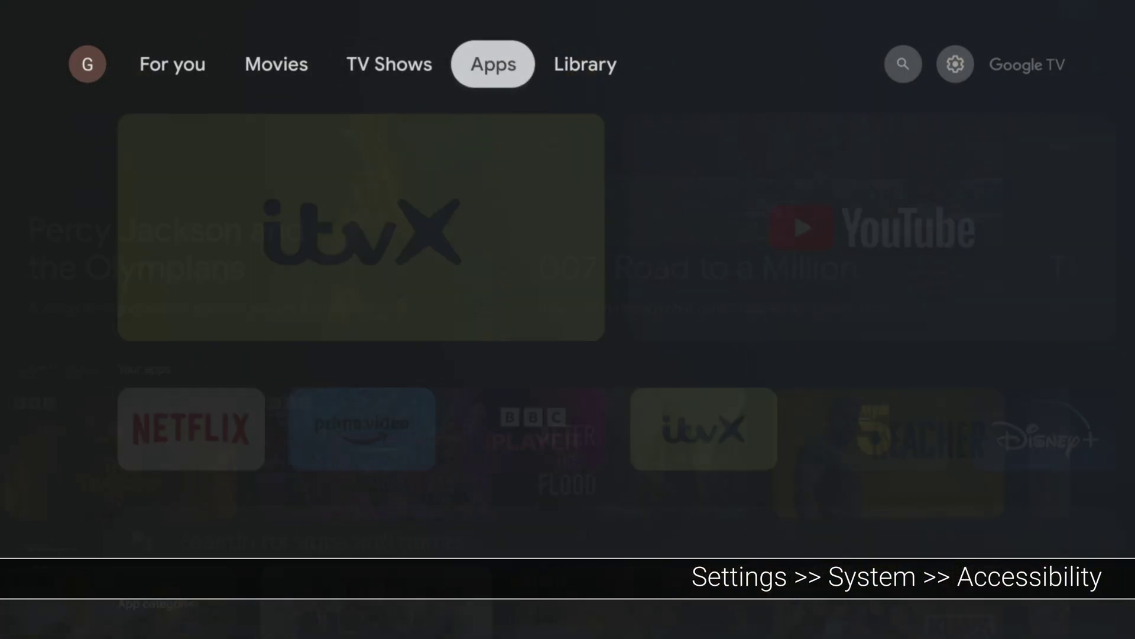
- Go to Settings > System > Accessibility and move toward the Services list
key(Return)
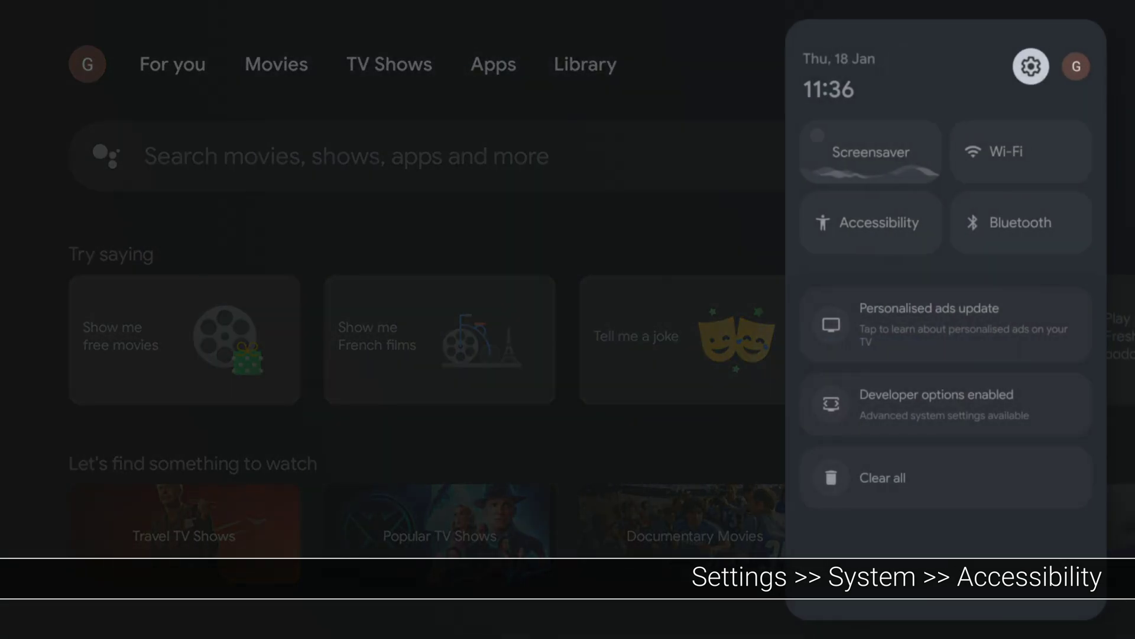
key(Return)
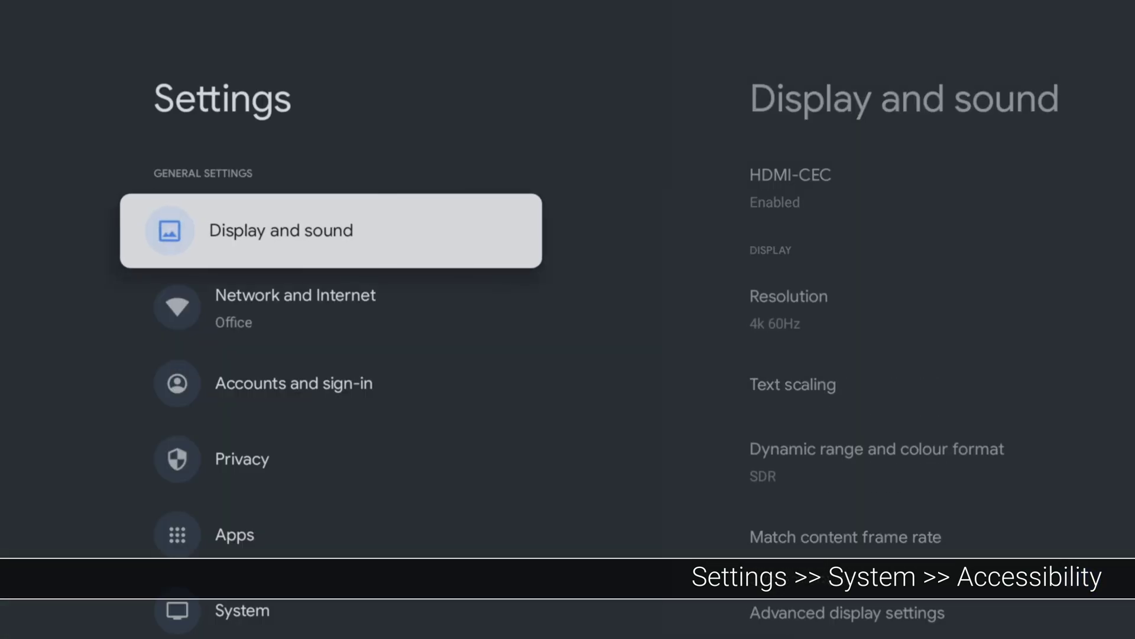
key(Down)
key(Down)
key(Down)
key(Down)
key(Down)
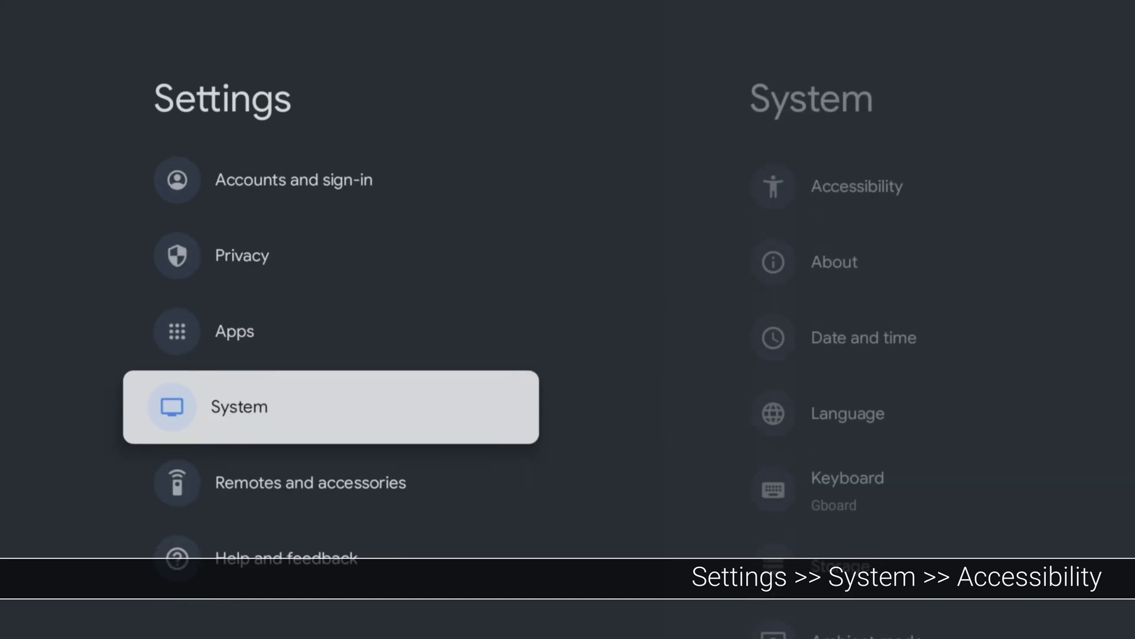
key(Return)
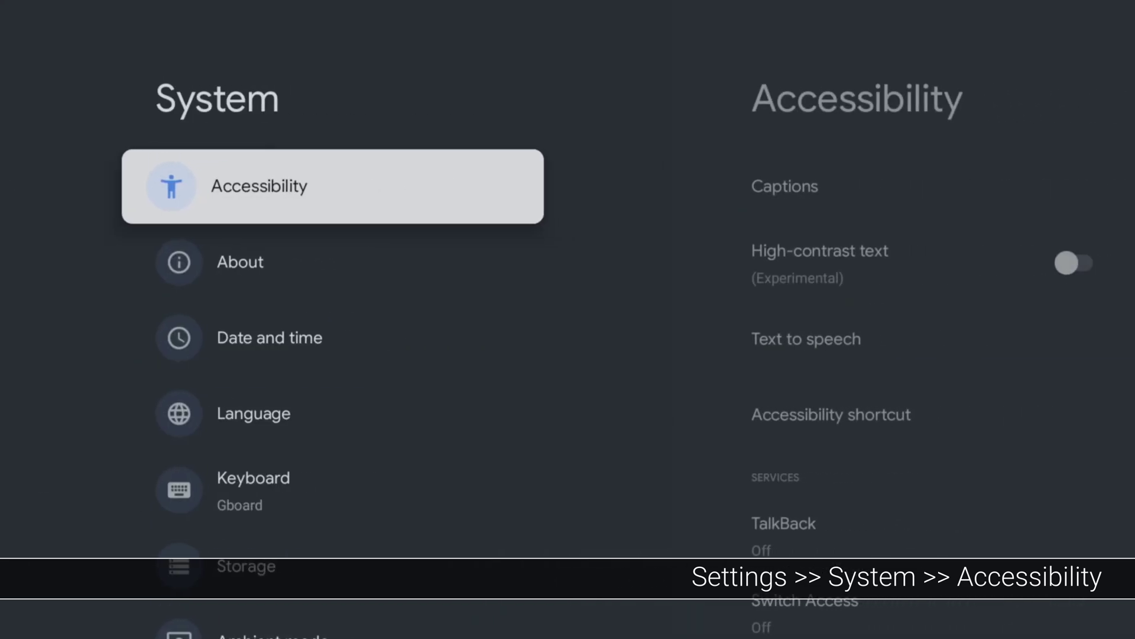
key(Return)
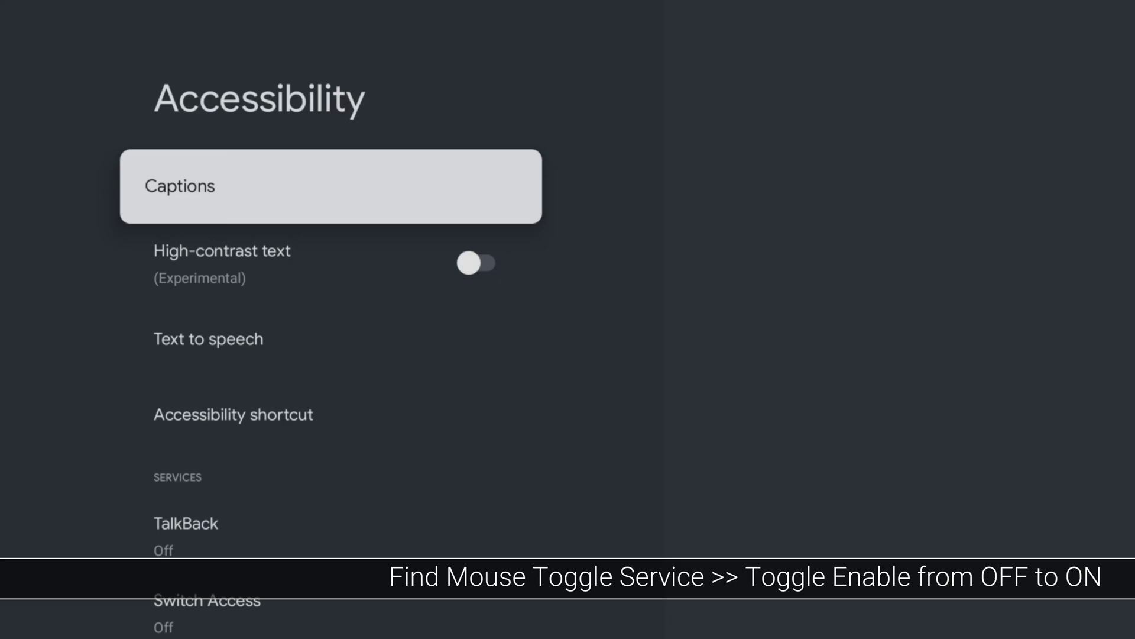
key(Down)
key(Down)
key(Down)
key(Down)
key(Down)
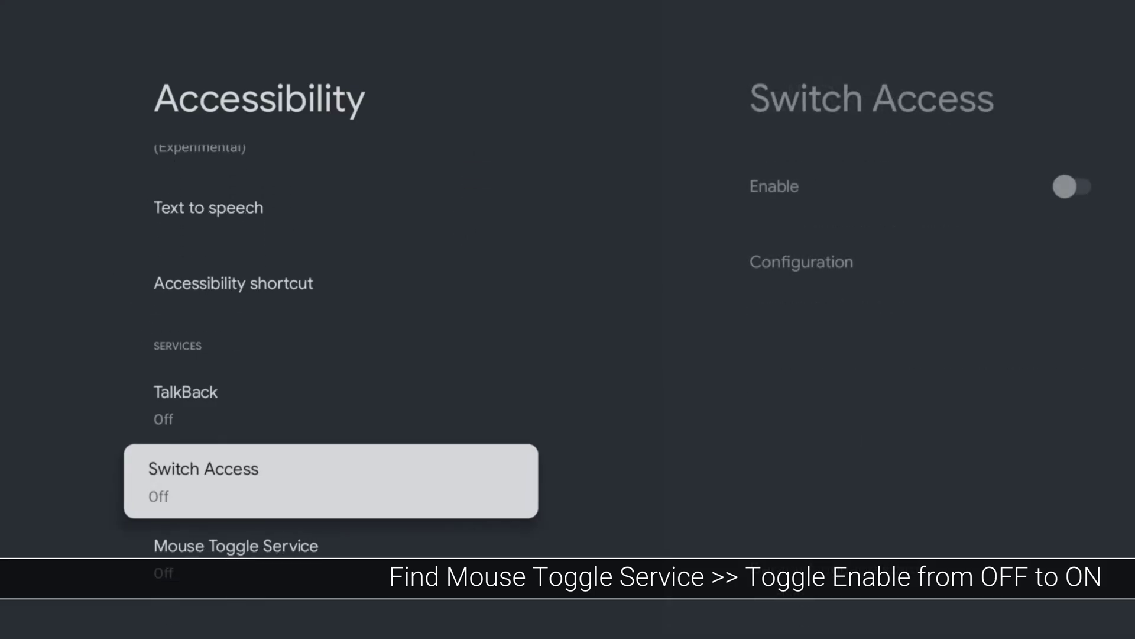
- Enable Mouse Toggle Service, confirm with OK, and toggle MATVT mouse mode on
key(Down)
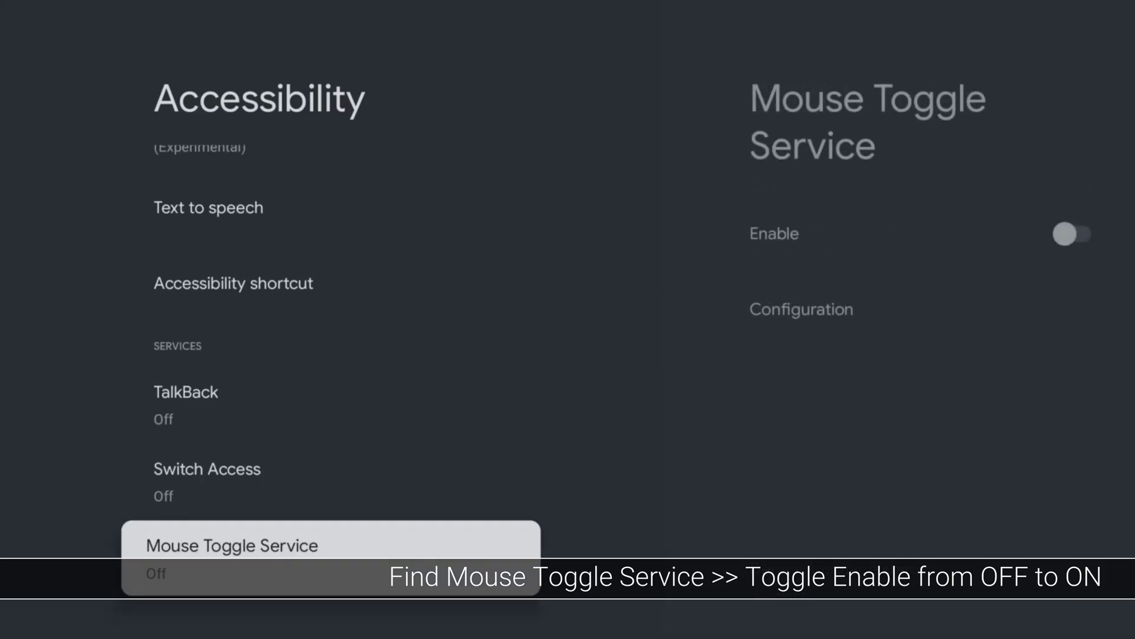
key(Return)
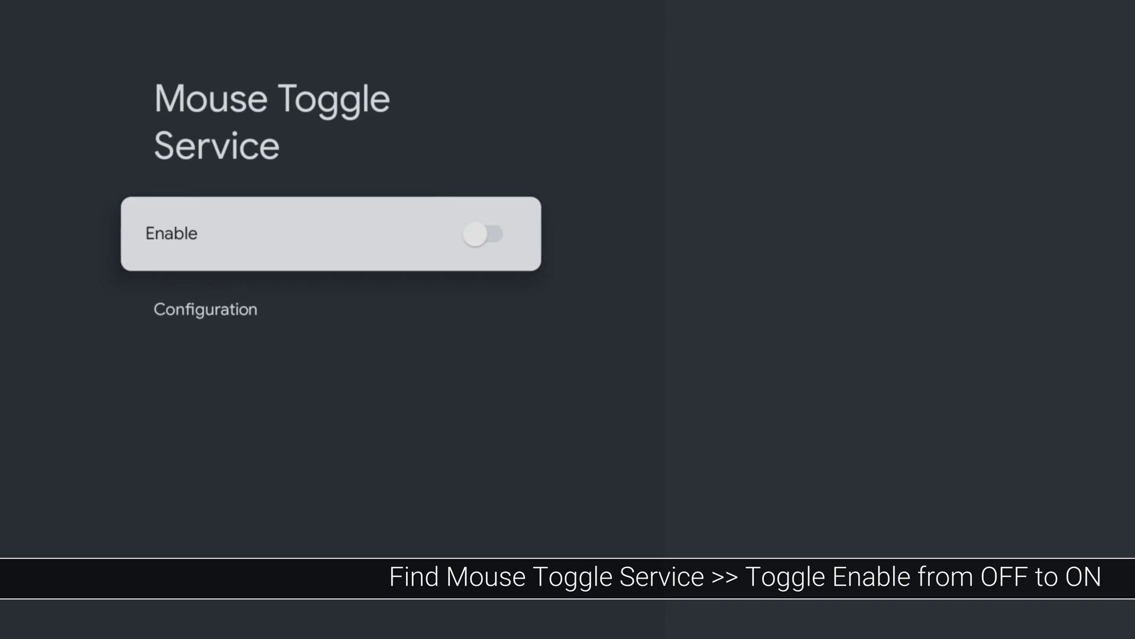
key(Return)
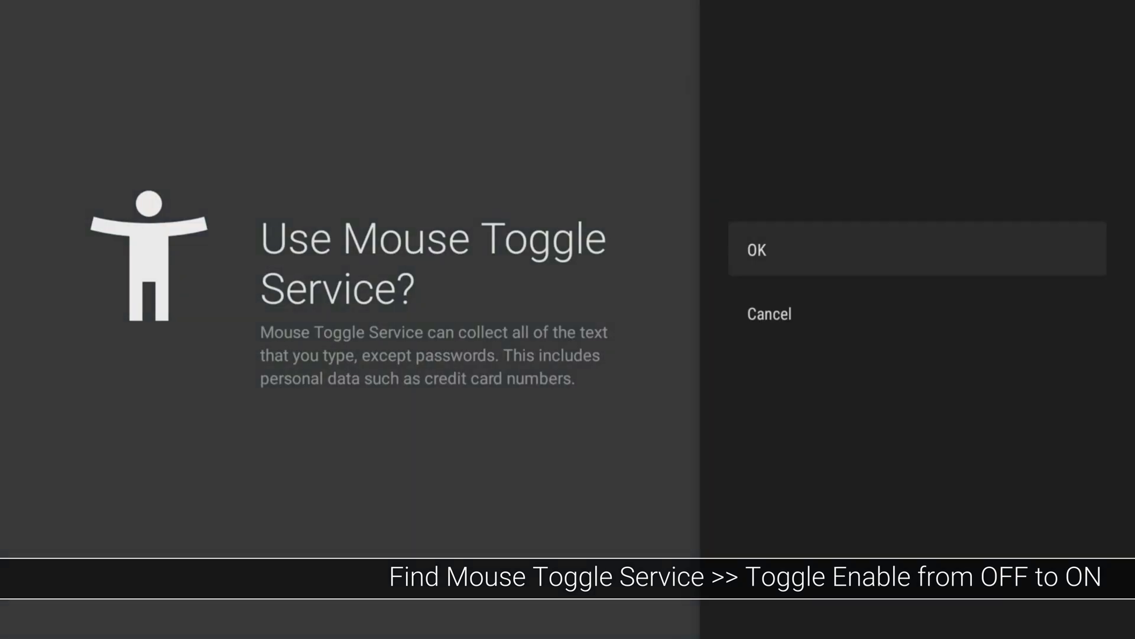
key(Return)
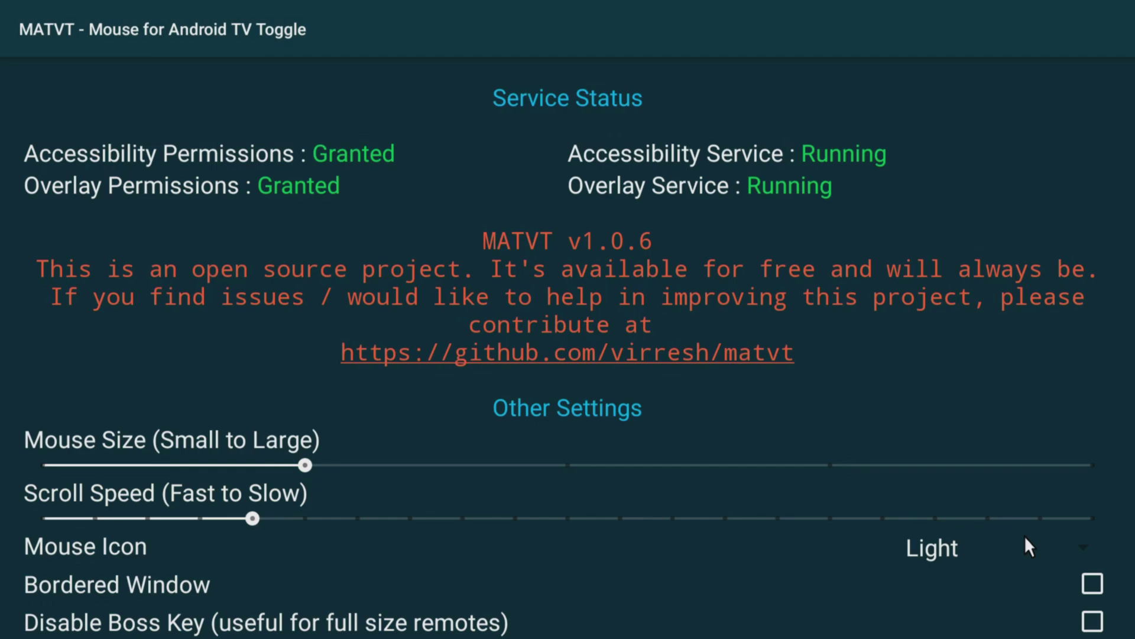
key(XF86AudioMute)
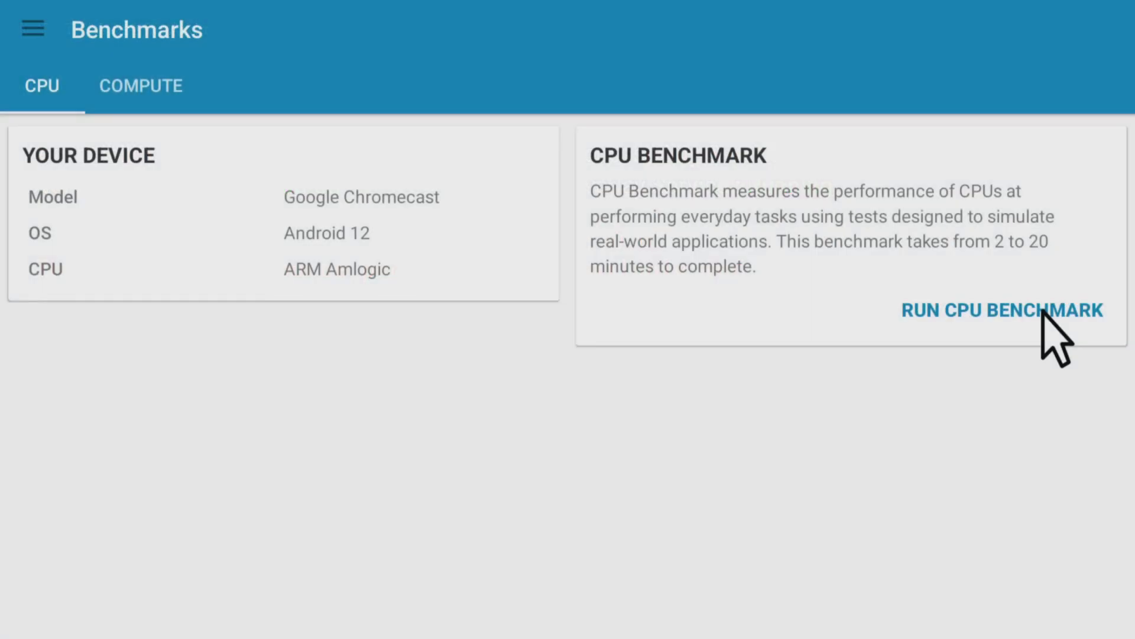
- Start the Geekbench CPU benchmark using the MATVT on-screen pointer
click(1042, 312)
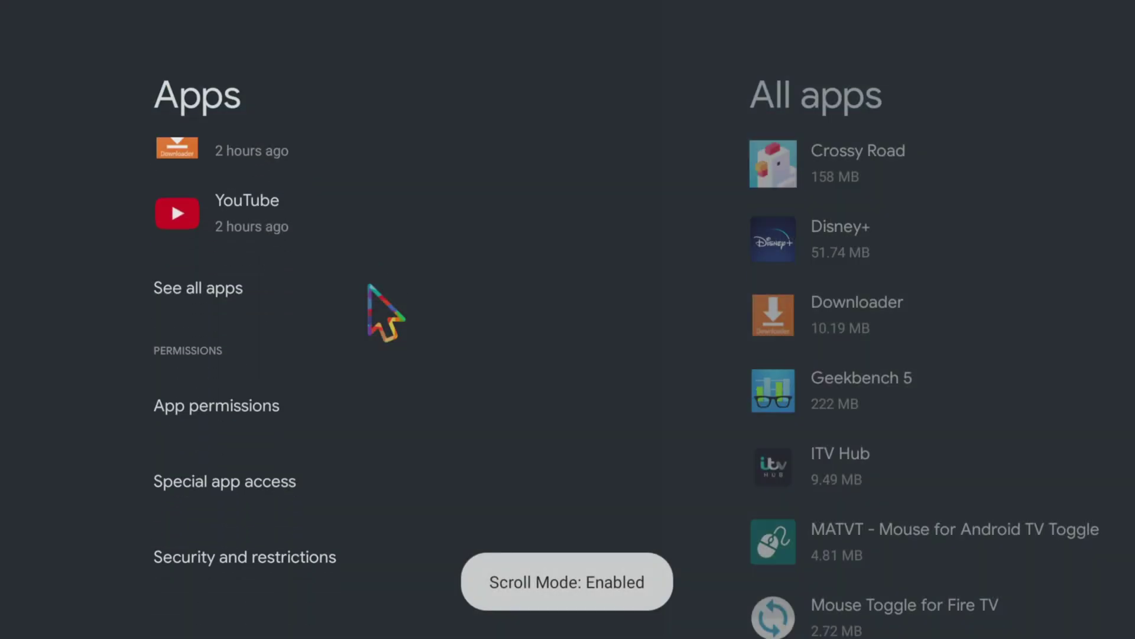
- Scroll up, down and across the Apps and All apps lists, then move right toward the profile
scroll(384, 313, up, 1)
scroll(384, 313, down, 1)
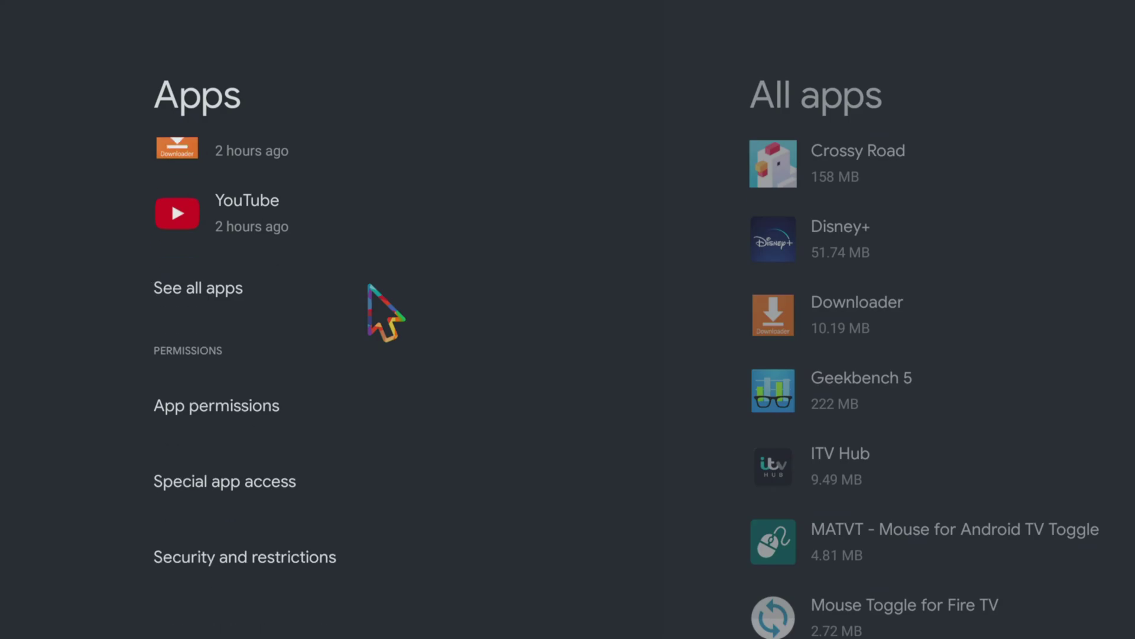
scroll(369, 285, up, 1)
scroll(369, 286, down, 1)
scroll(368, 286, up, 1)
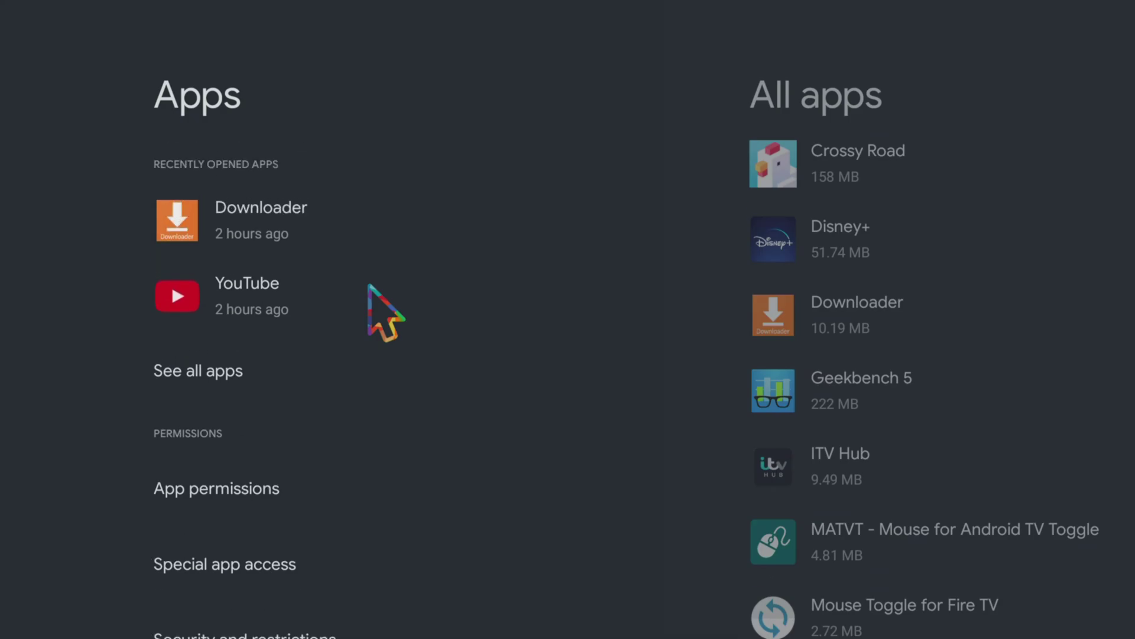
scroll(369, 286, down, 1)
scroll(368, 286, up, 1)
scroll(368, 286, right, 1)
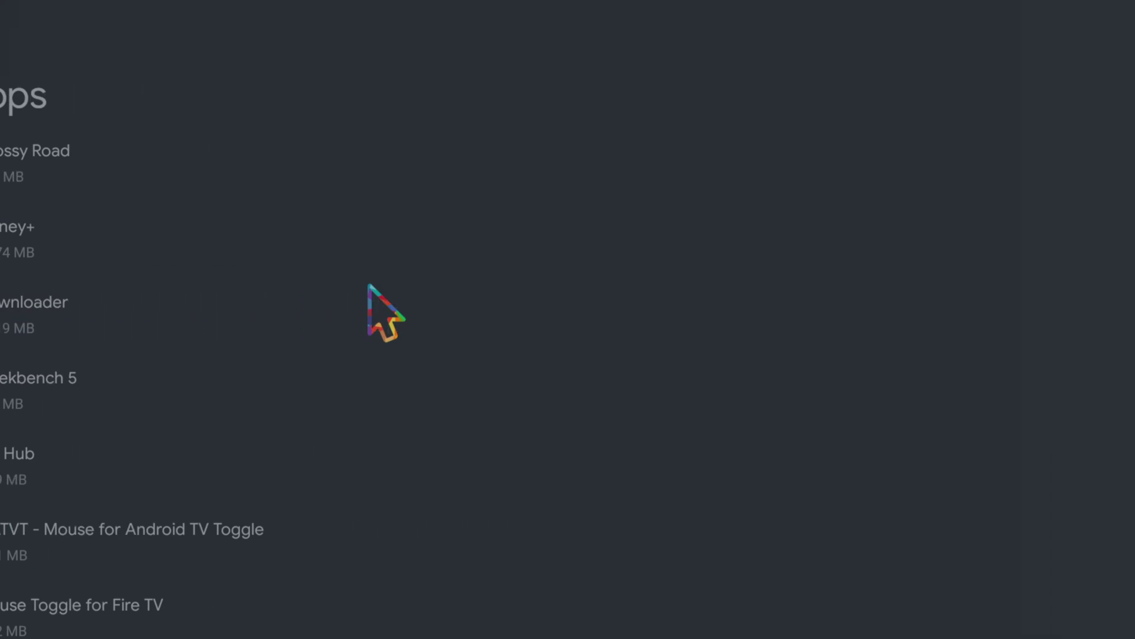
scroll(368, 285, down, 3)
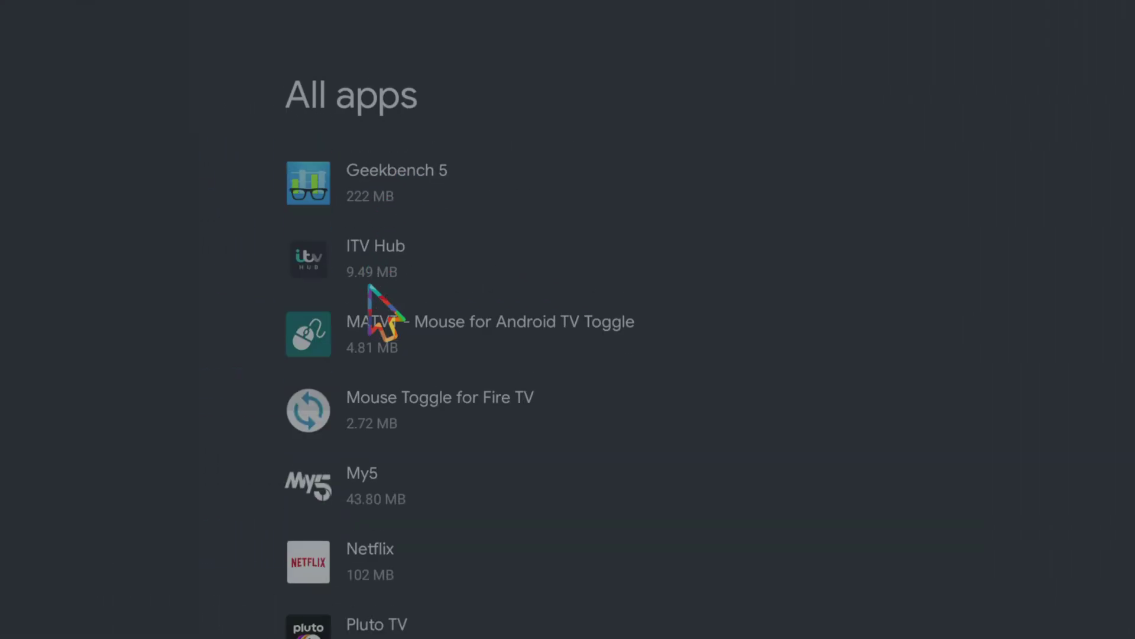
scroll(368, 285, down, 5)
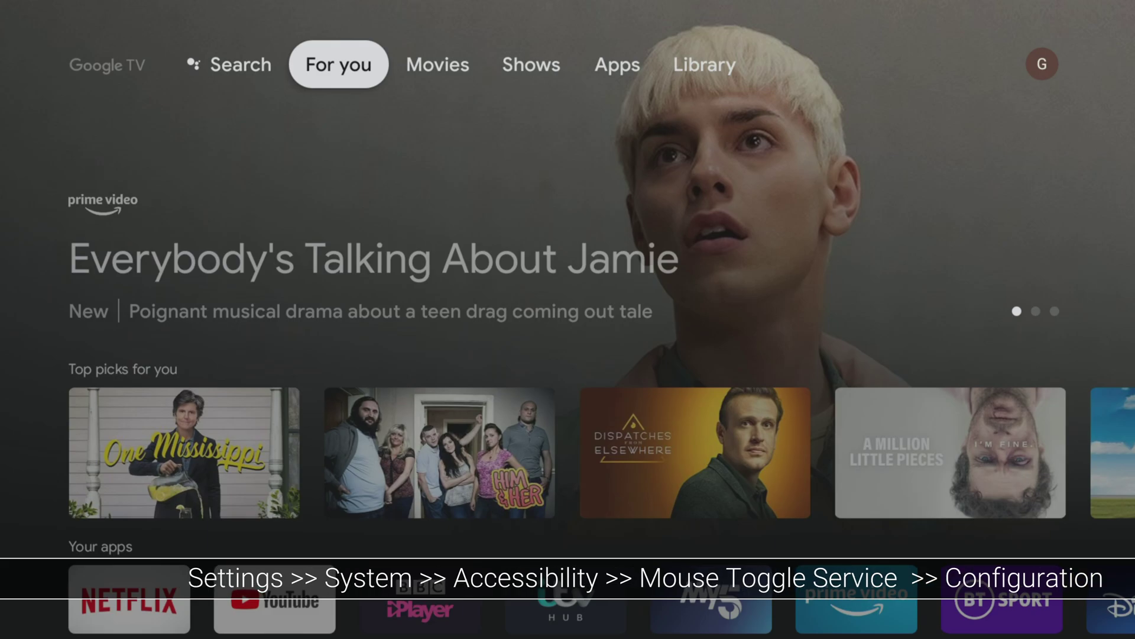
key(Right)
key(Right)
key(Right)
key(Right)
key(Right)
- From the profile panel, go to Settings > System > Accessibility > Mouse Toggle Service
key(Return)
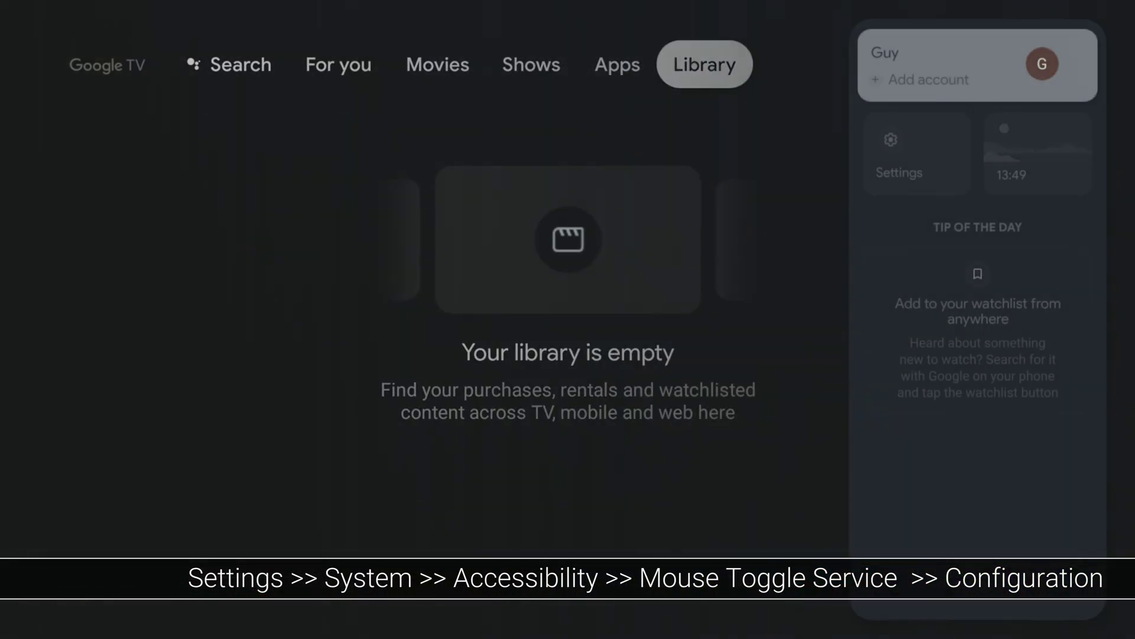
key(Down)
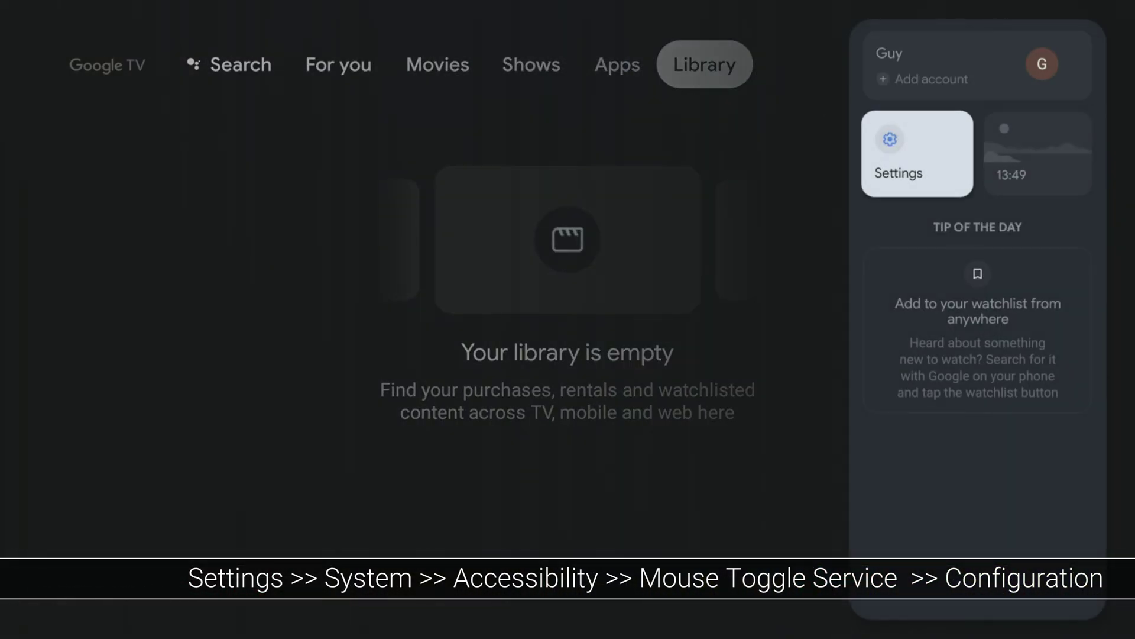
key(Return)
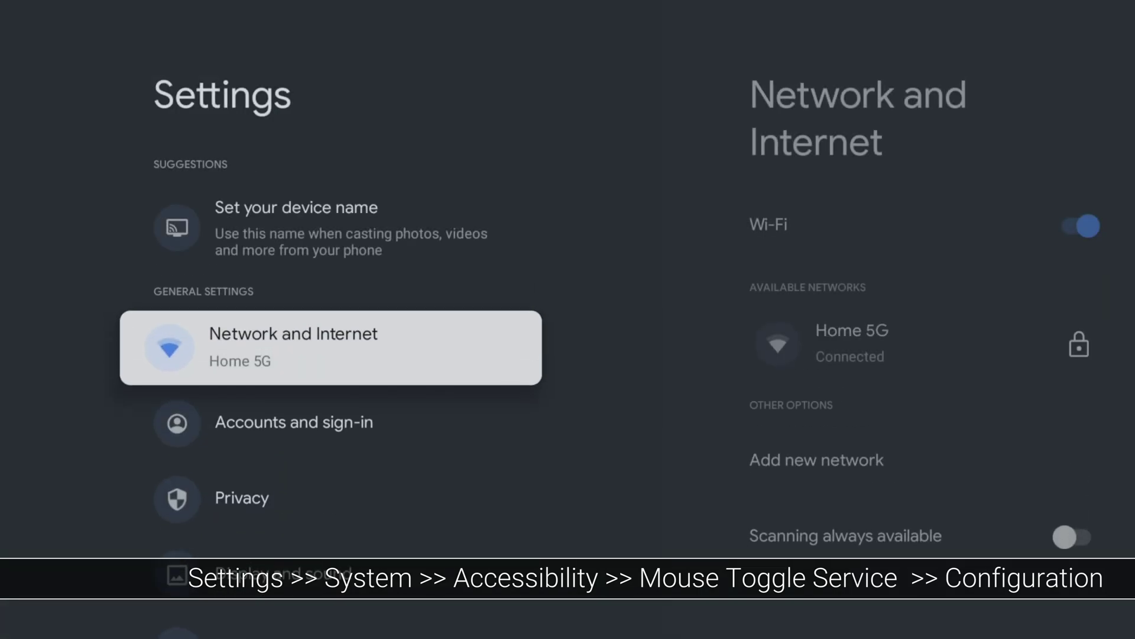
key(Down)
key(Down)
key(Down)
key(Down)
key(Down)
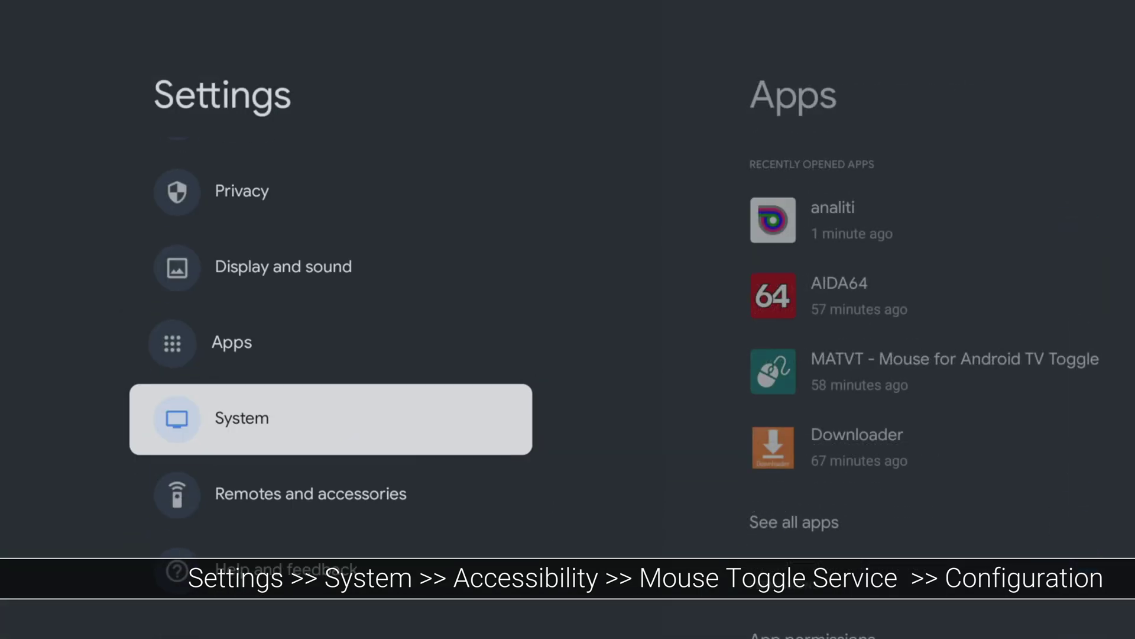
key(Return)
key(Return)
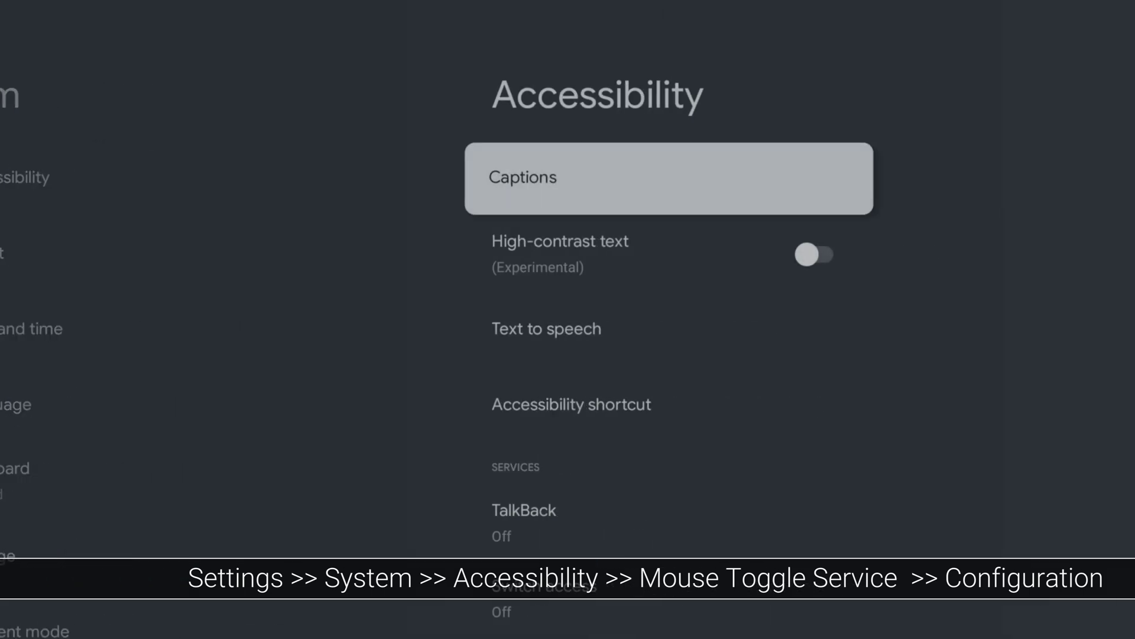
key(Down)
key(Down)
key(Down)
key(Down)
key(Down)
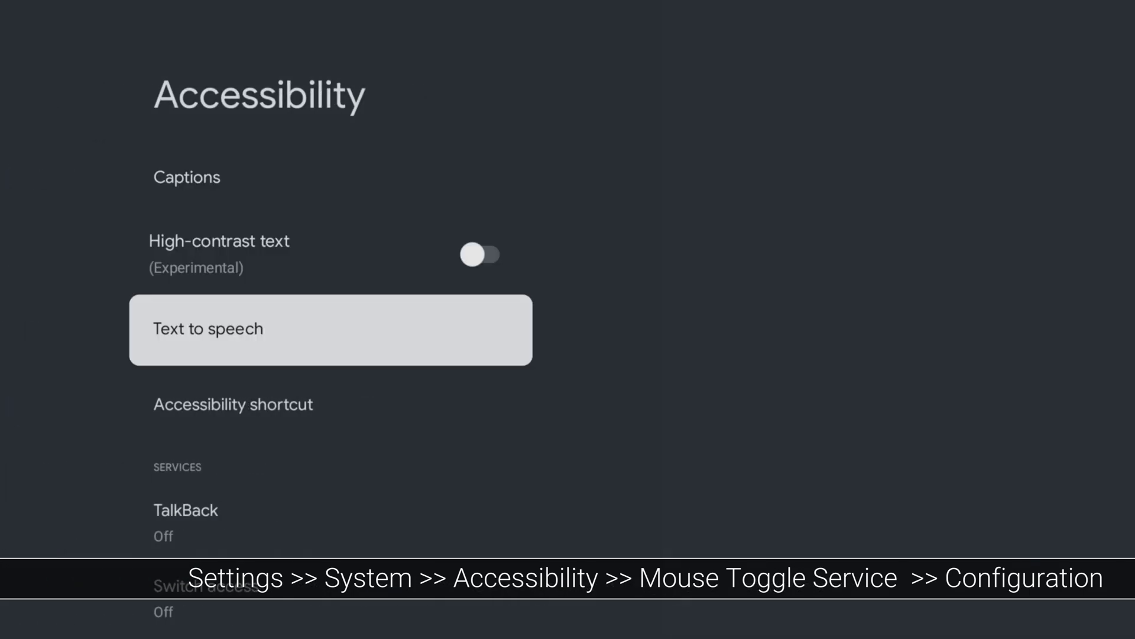
key(Down)
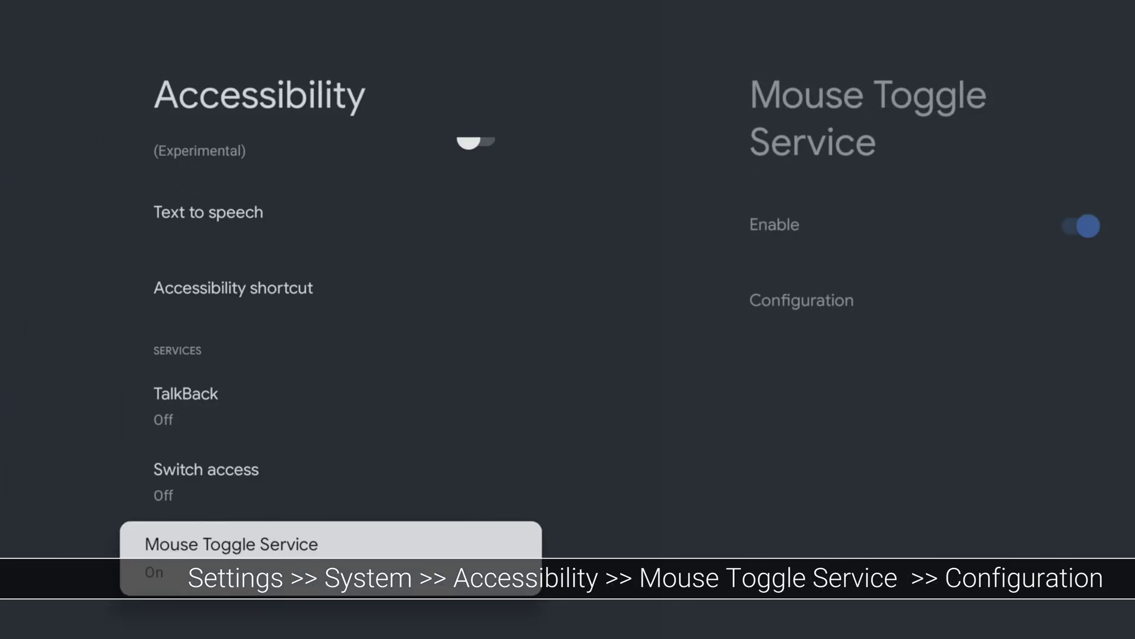
key(Return)
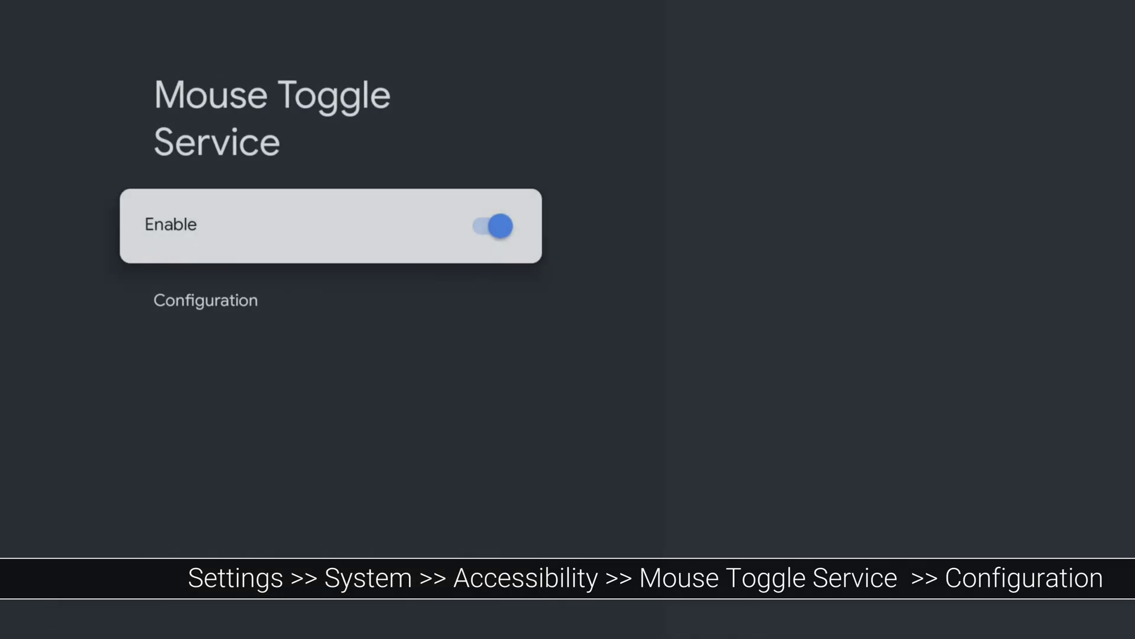
- In the service's Configuration, raise Mouse Size toward Large
key(Down)
key(Return)
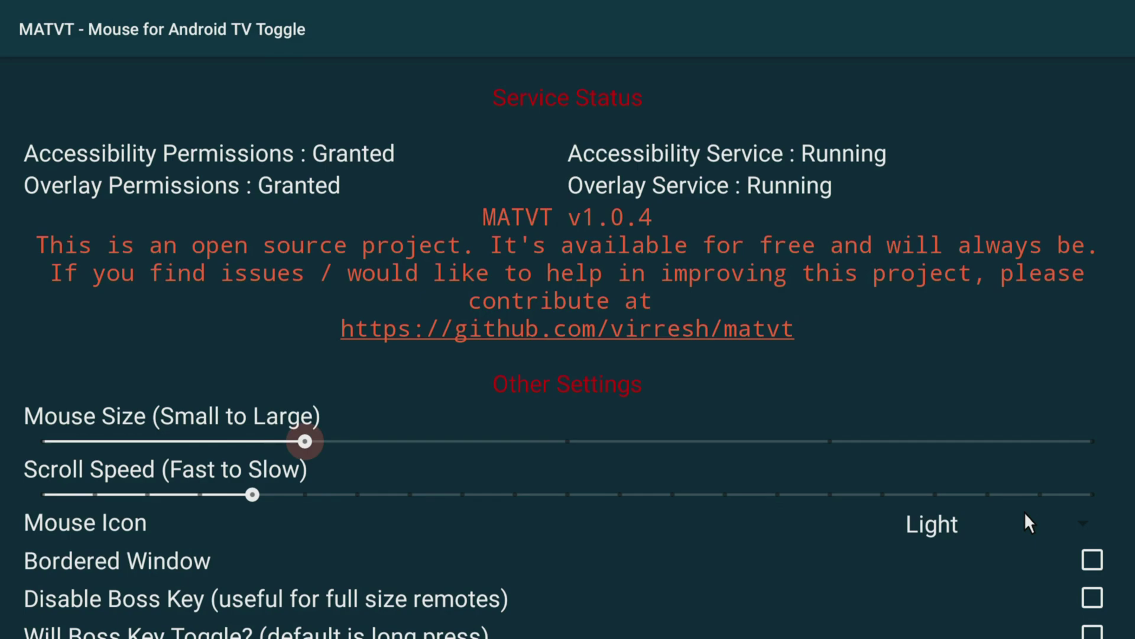
key(Right)
key(Right)
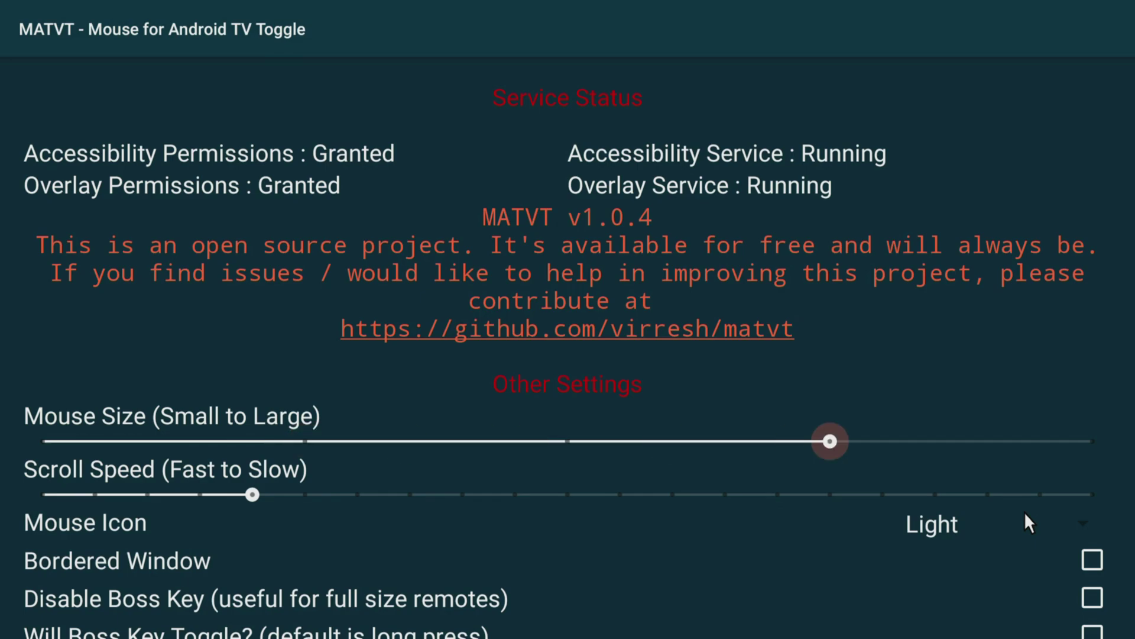